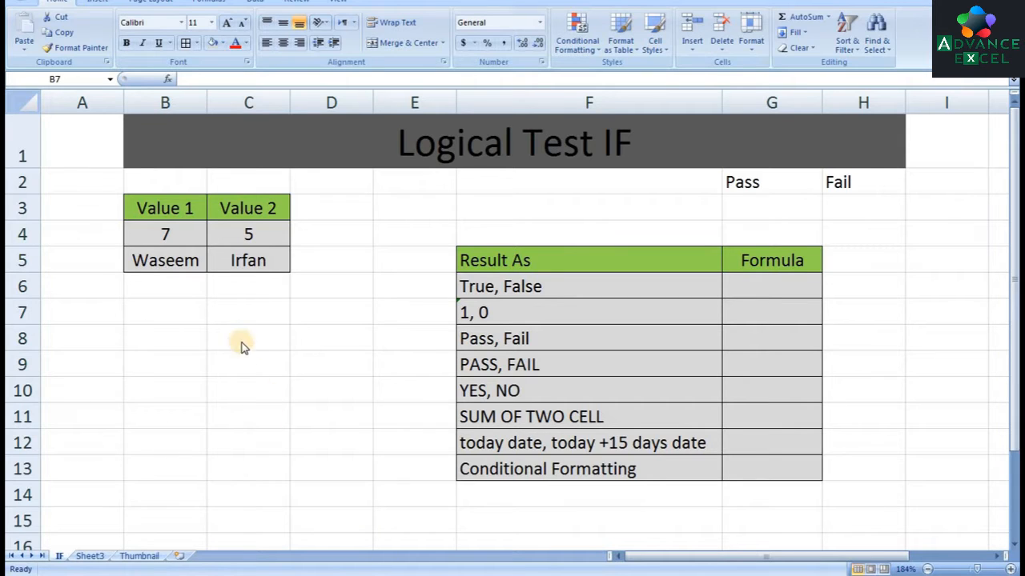
Examine the headers and entries of the Value 1 and Value 2 table
{"action": "left_click", "coordinate": [194, 311]}
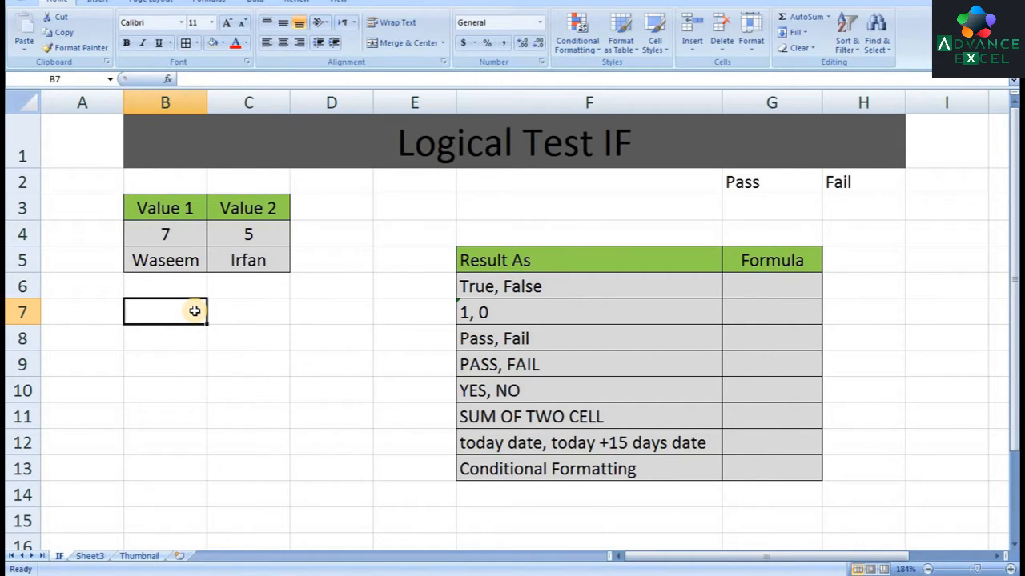
{"action": "key", "text": "Right"}
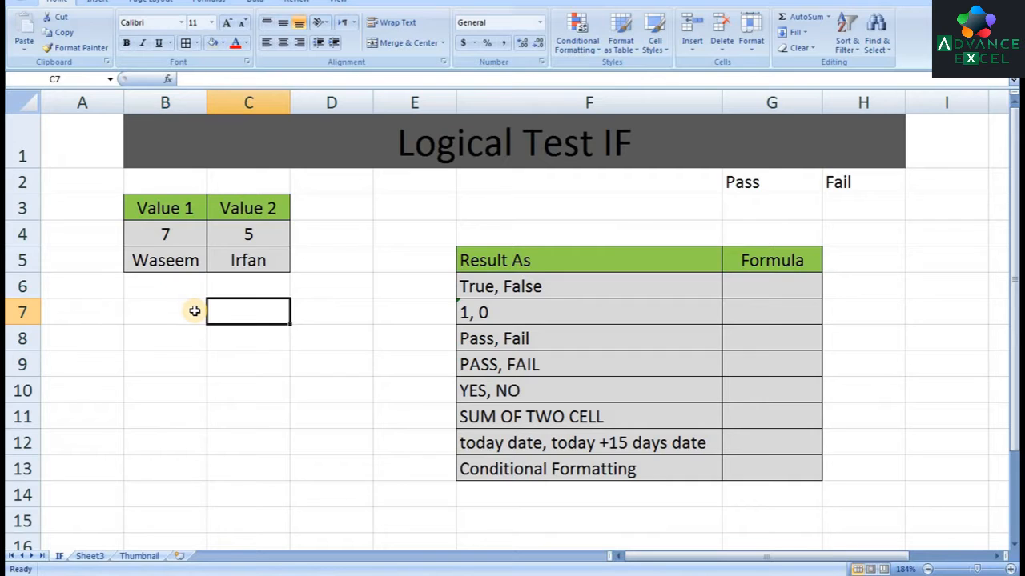
{"action": "key", "text": "Up"}
{"action": "key", "text": "Up"}
{"action": "key", "text": "Up"}
{"action": "key", "text": "Up"}
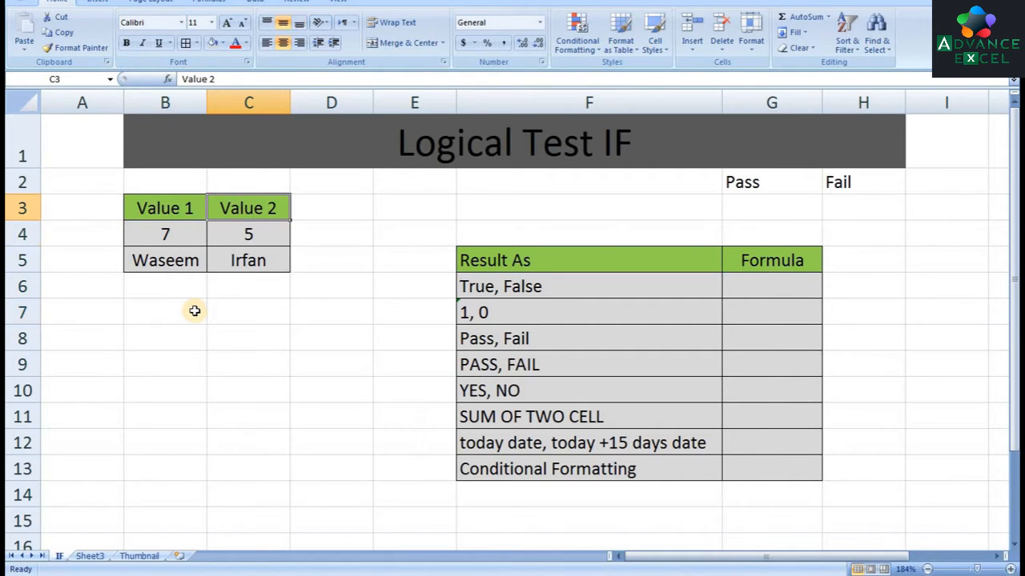
{"action": "key", "text": "Left"}
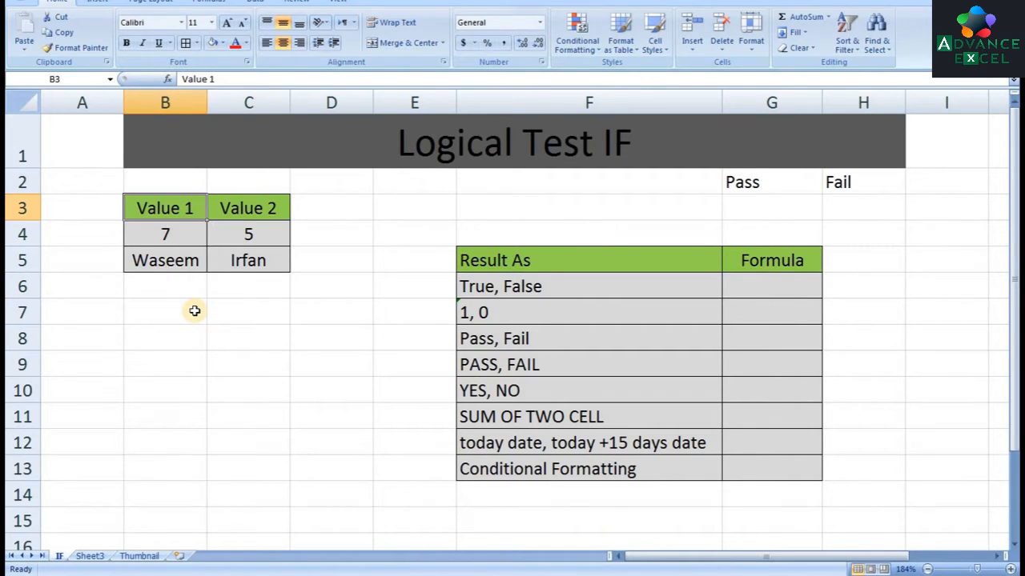
{"action": "key", "text": "Down"}
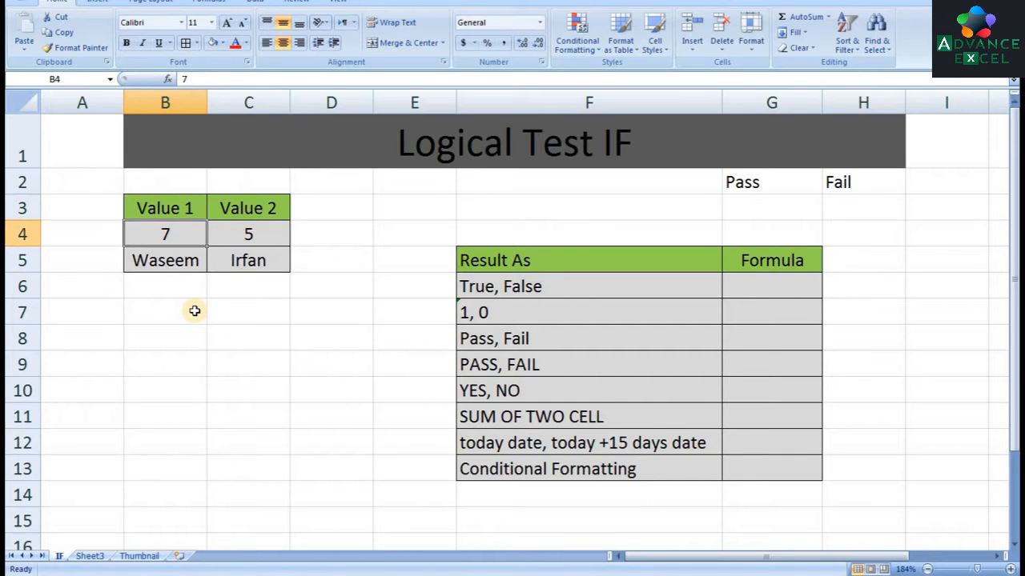
{"action": "key", "text": "Down"}
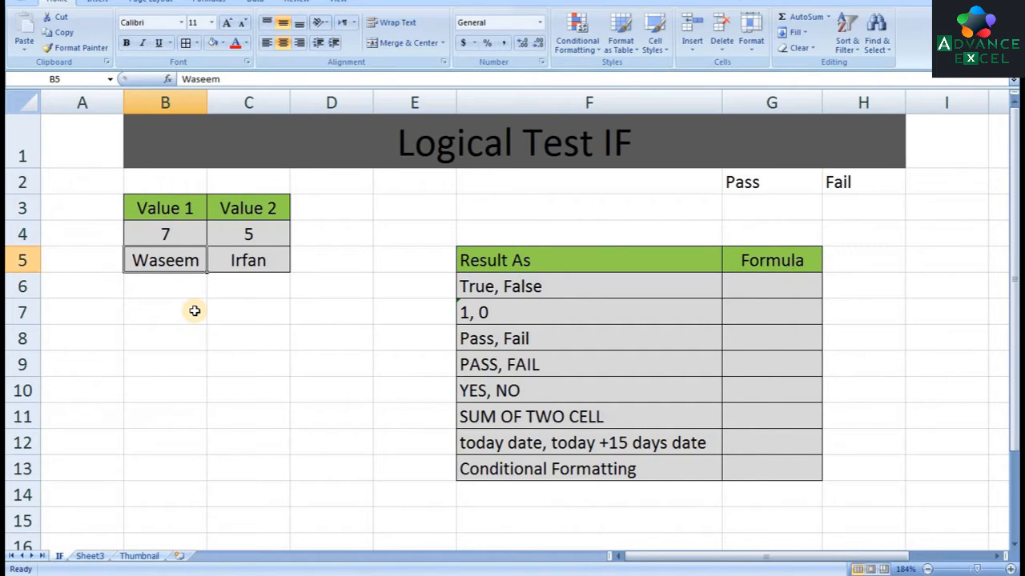
Enter the formula =B4>C4 in cell B7 to test whether Value 1 is greater than Value 2
{"action": "key", "text": "Down"}
{"action": "key", "text": "Down"}
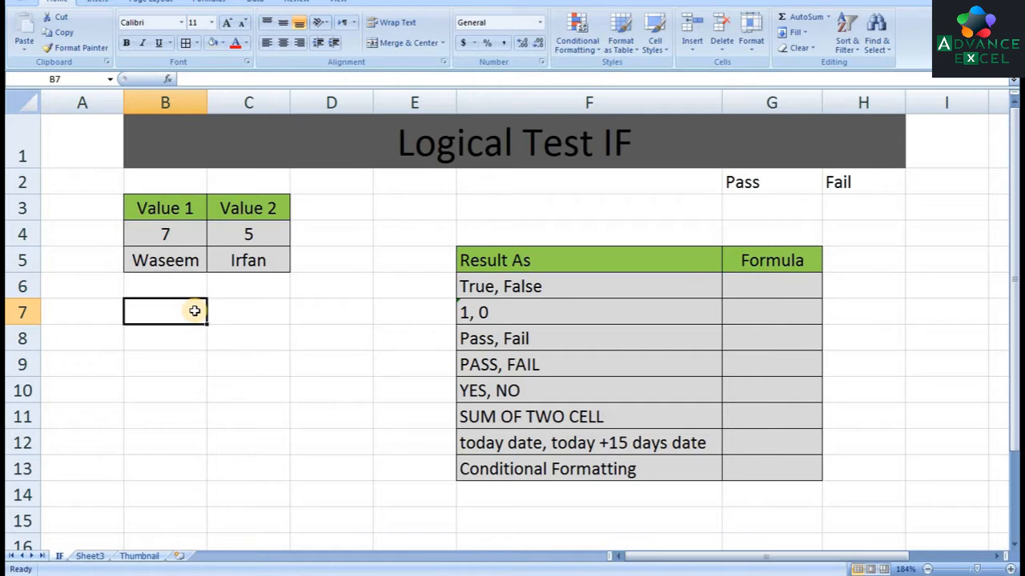
{"action": "type", "text": "="}
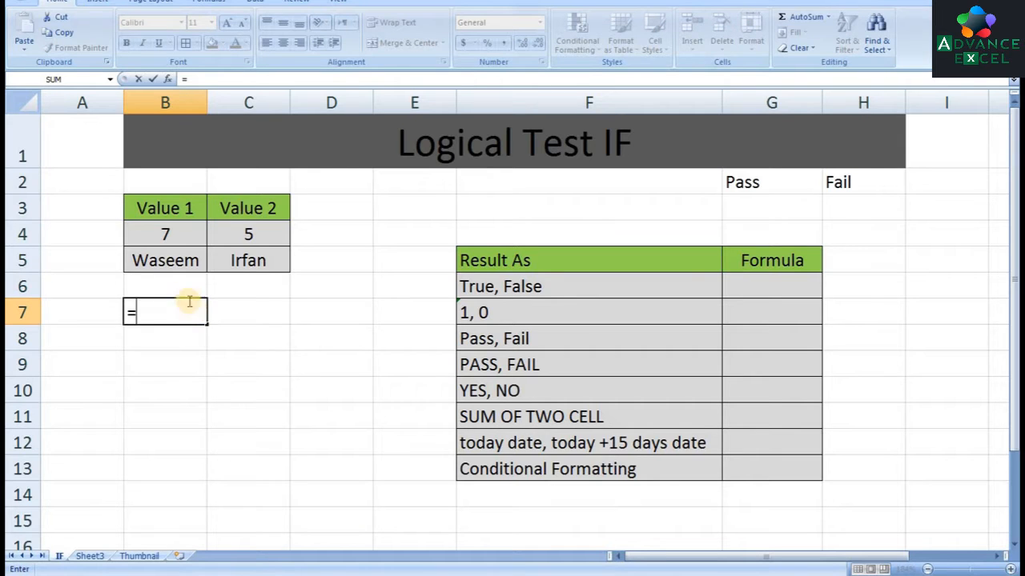
{"action": "left_click", "coordinate": [179, 235]}
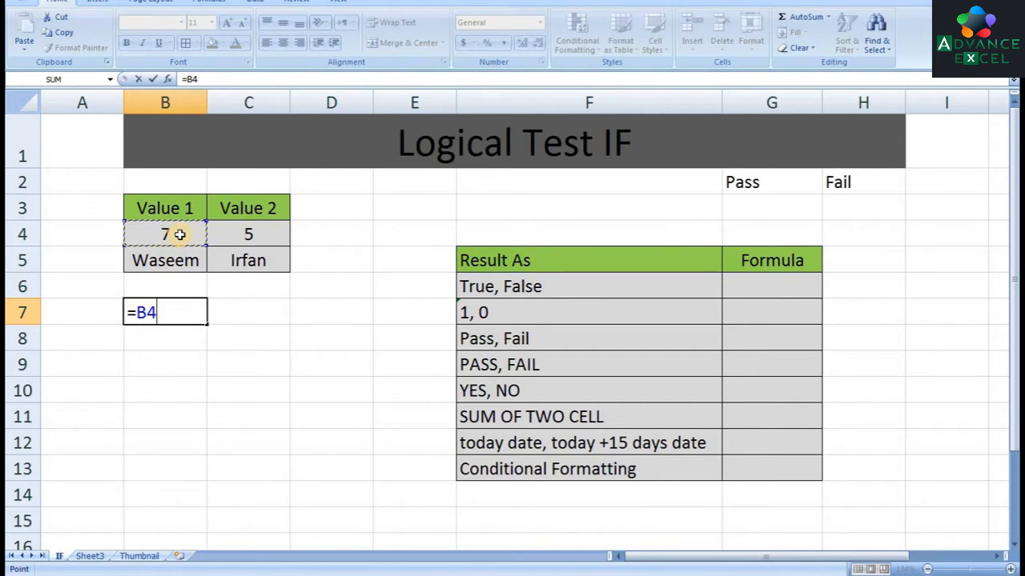
{"action": "type", "text": ">"}
{"action": "left_click", "coordinate": [244, 234]}
{"action": "key", "text": "Return"}
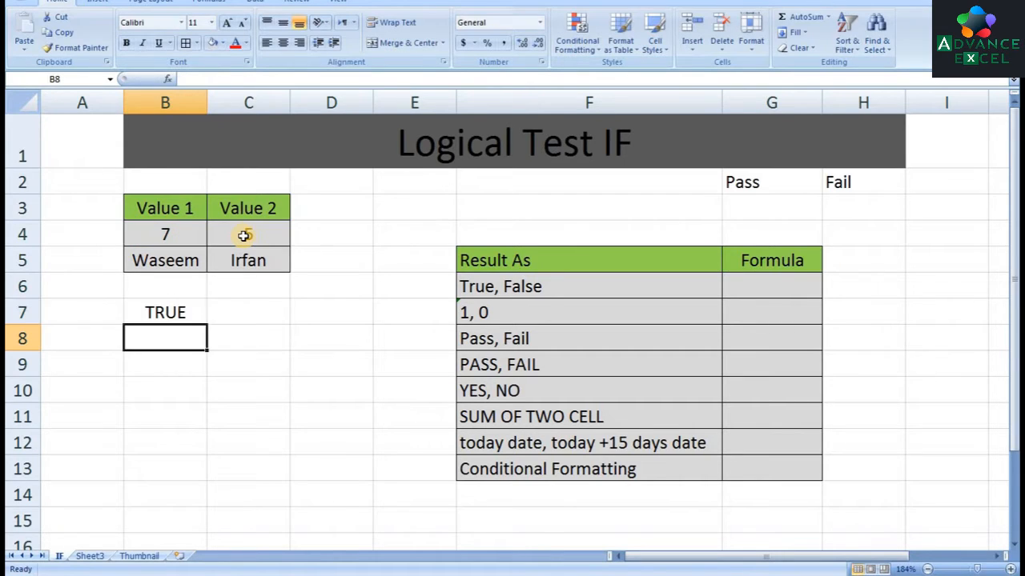
Replace the formula in B7 with one testing whether B5 equals the name it contains, written as quoted text
{"action": "key", "text": "Up"}
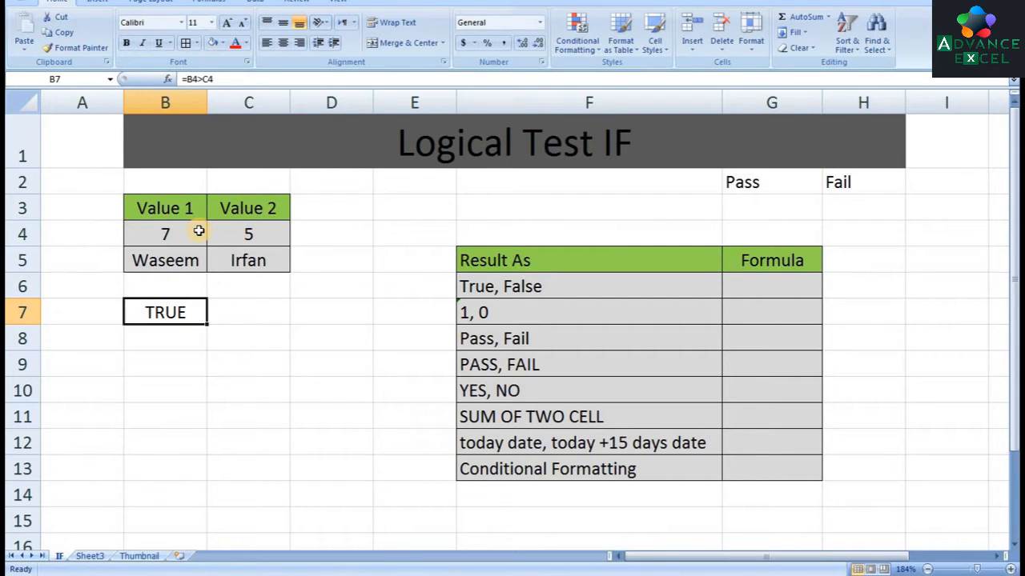
{"action": "type", "text": "="}
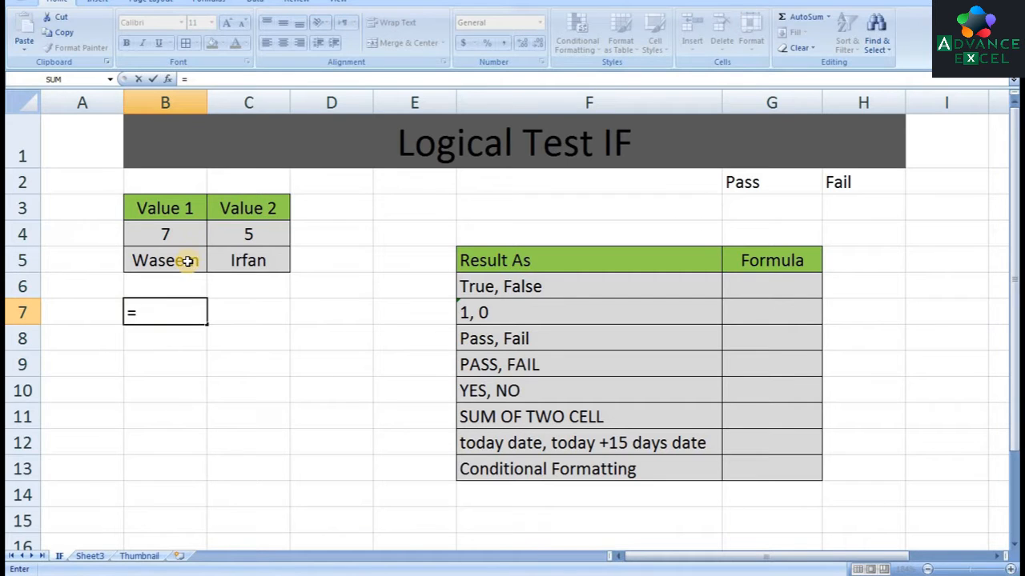
{"action": "left_click", "coordinate": [187, 261]}
{"action": "type", "text": "="}
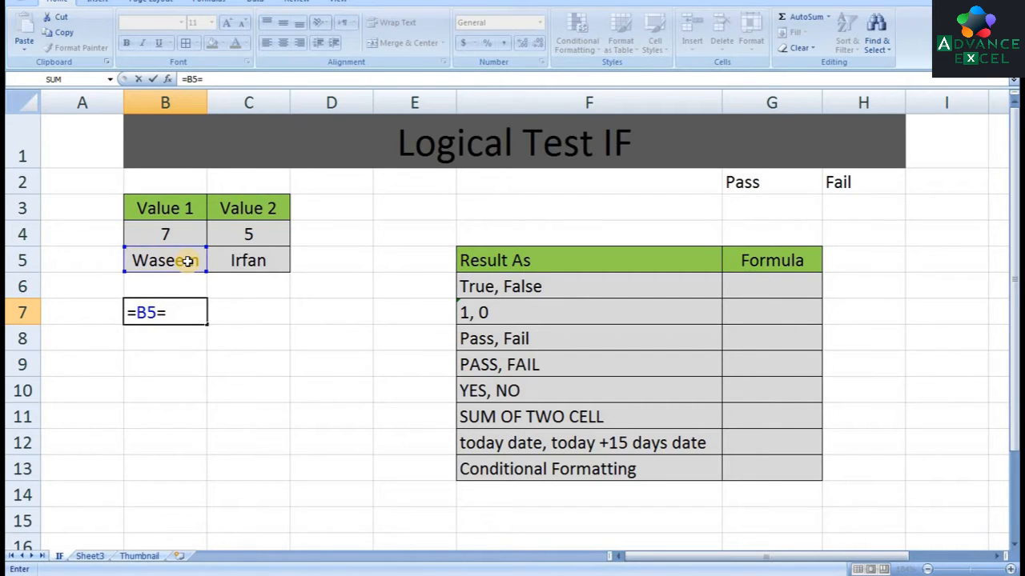
{"action": "type", "text": "\"Wase"}
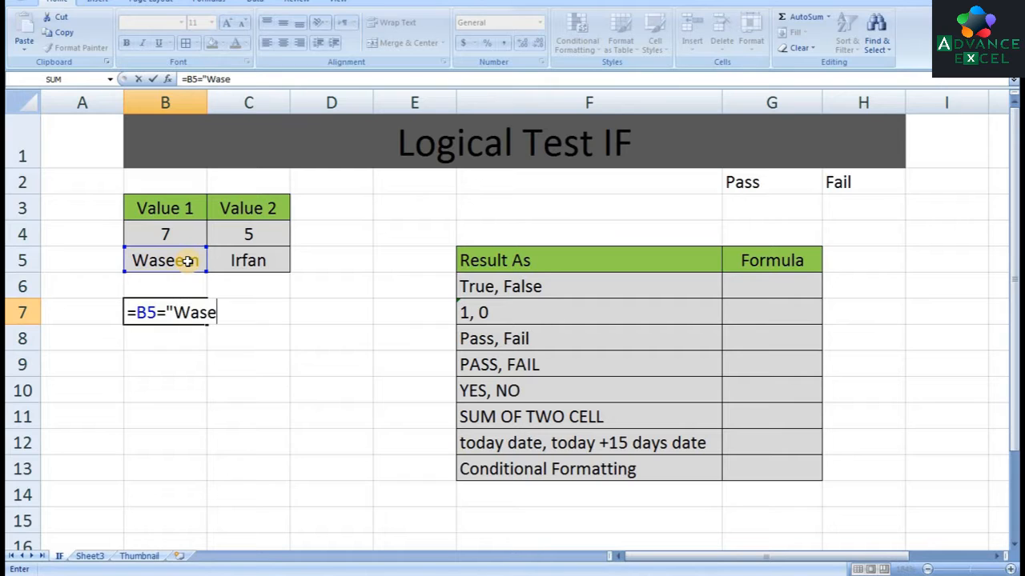
{"action": "type", "text": "em\""}
{"action": "key", "text": "Return"}
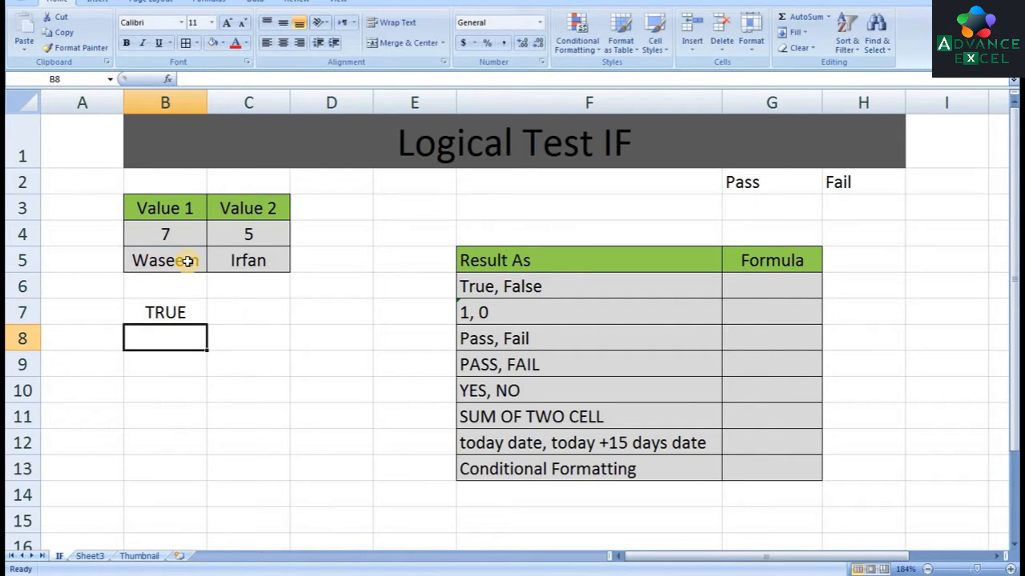
Change the quoted name in B7's formula to the name shown in C5, keeping the comparison with B5
{"action": "key", "text": "Up"}
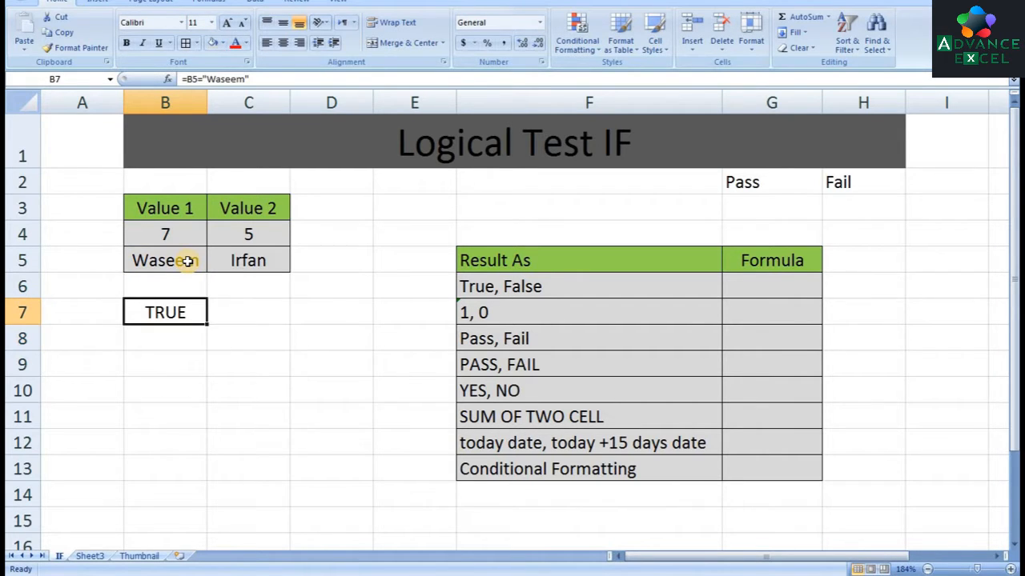
{"action": "key", "text": "F2"}
{"action": "key", "text": "Left"}
{"action": "key", "text": "shift+Left"}
{"action": "key", "text": "shift+Left"}
{"action": "key", "text": "shift+Left"}
{"action": "key", "text": "shift+Left"}
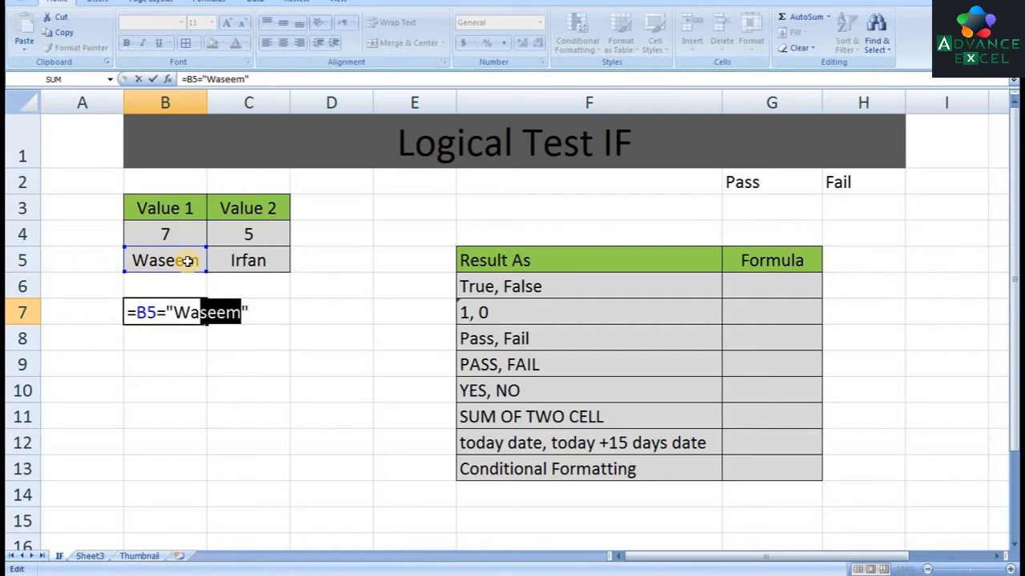
{"action": "key", "text": "shift+Left"}
{"action": "key", "text": "shift+Left"}
{"action": "type", "text": "I"}
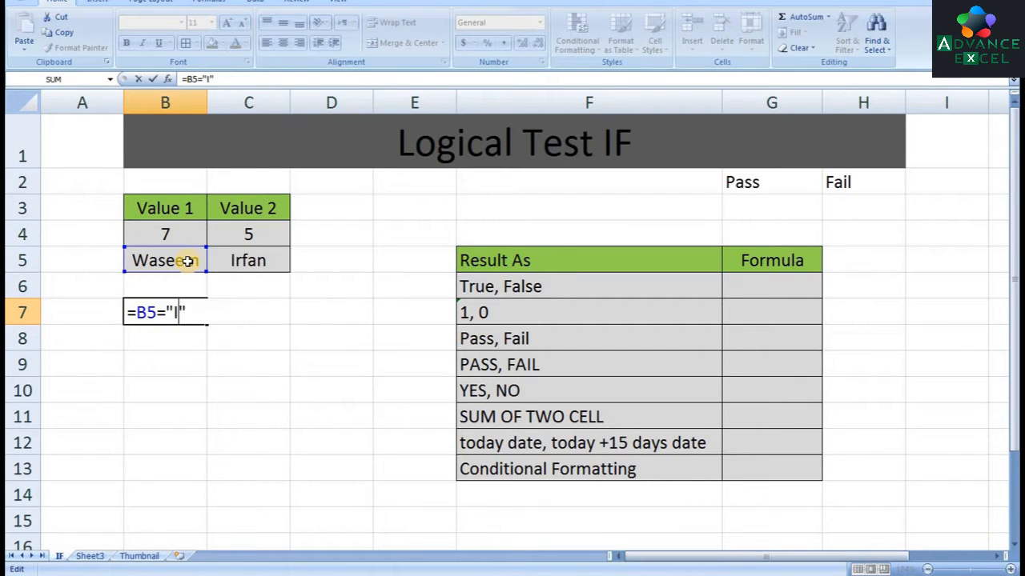
{"action": "type", "text": "rfa"}
{"action": "key", "text": "BackSpace"}
{"action": "type", "text": "fan"}
{"action": "key", "text": "Return"}
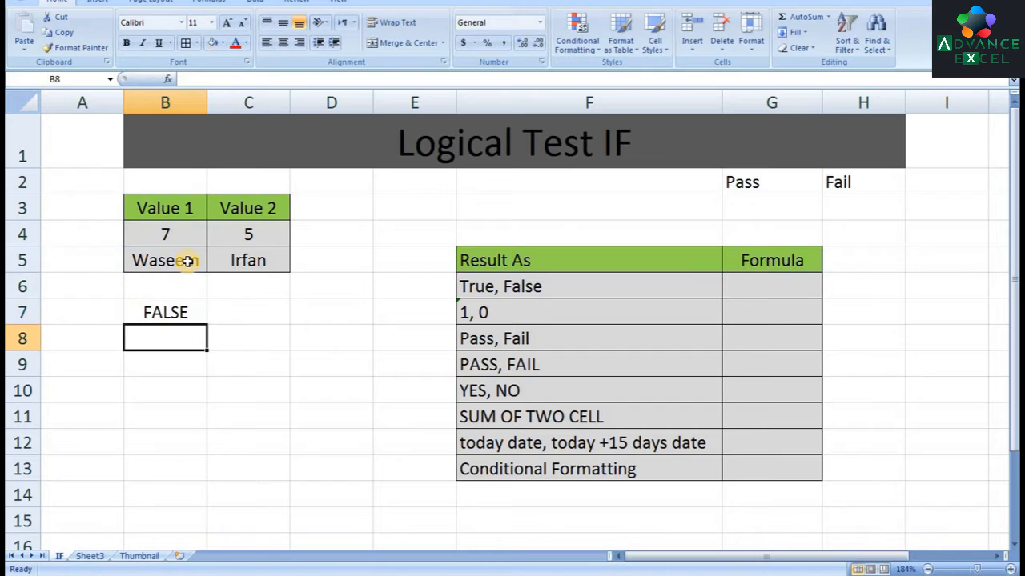
{"action": "key", "text": "Up"}
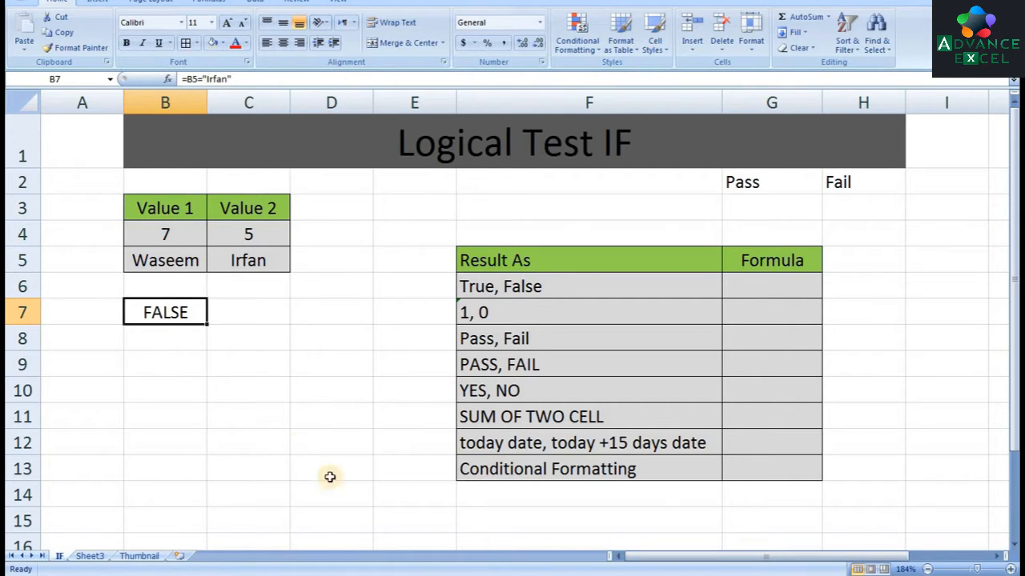
Enter =IF(B4>C4,"True","False") in G6 for the True, False row
{"action": "left_click", "coordinate": [760, 283]}
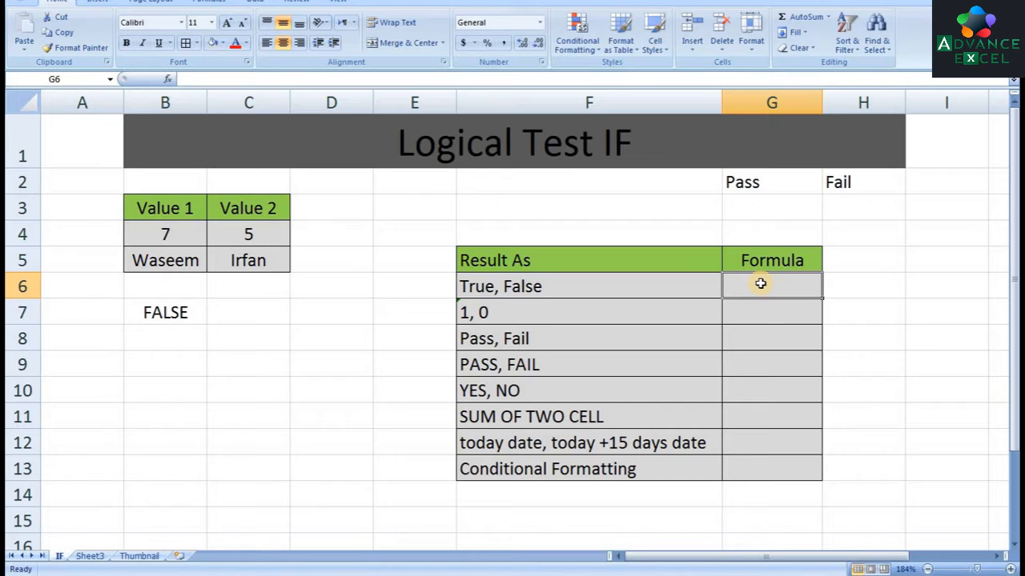
{"action": "type", "text": "=IF("}
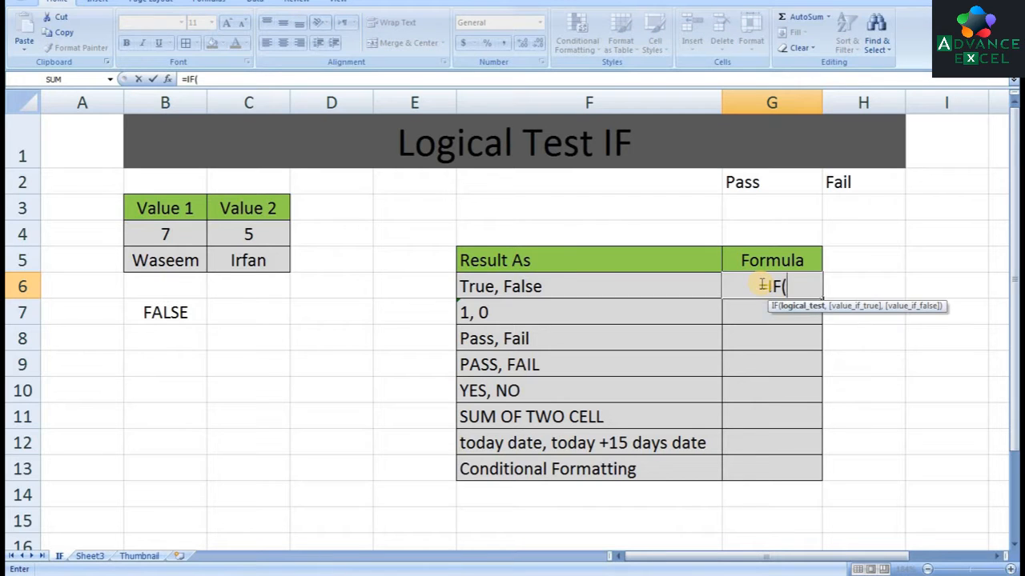
{"action": "left_click", "coordinate": [184, 234]}
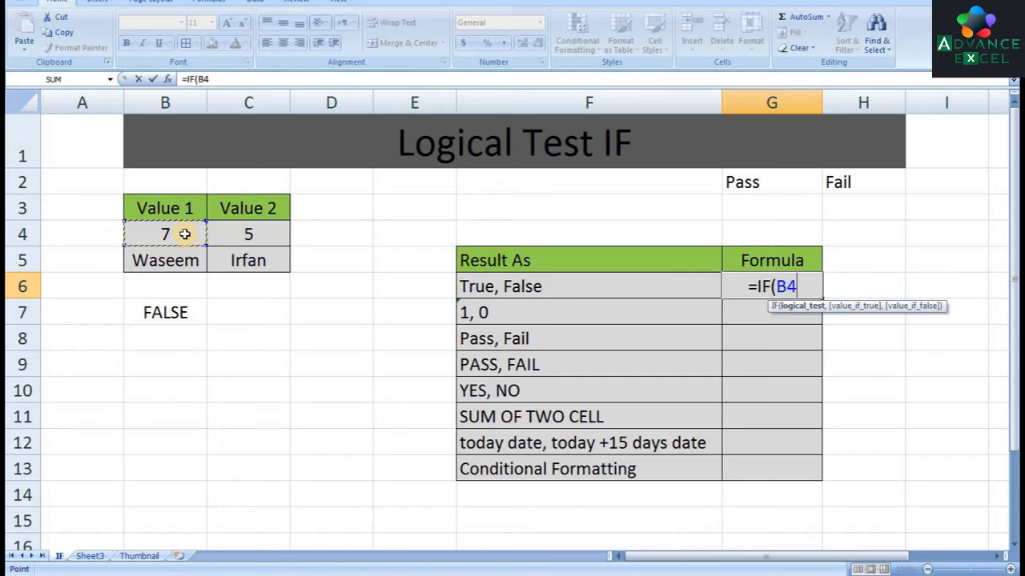
{"action": "type", "text": ">"}
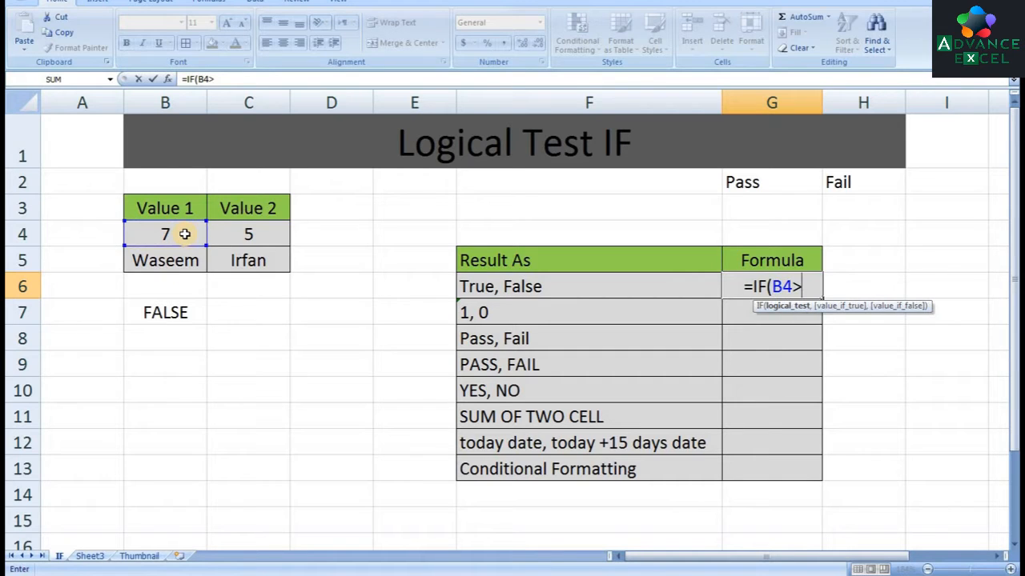
{"action": "left_click", "coordinate": [243, 234]}
{"action": "type", "text": ","}
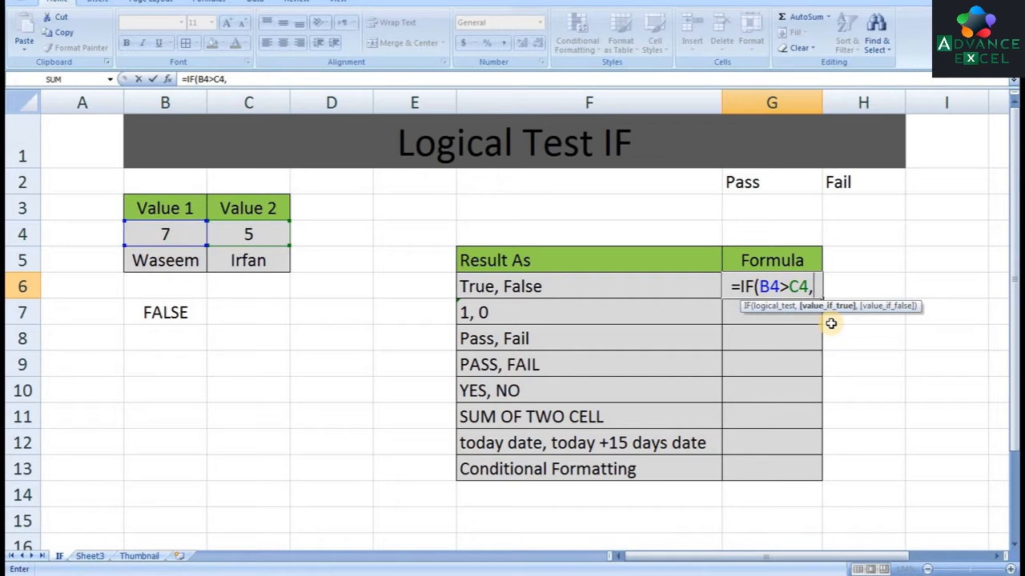
{"action": "type", "text": "\"Tr"}
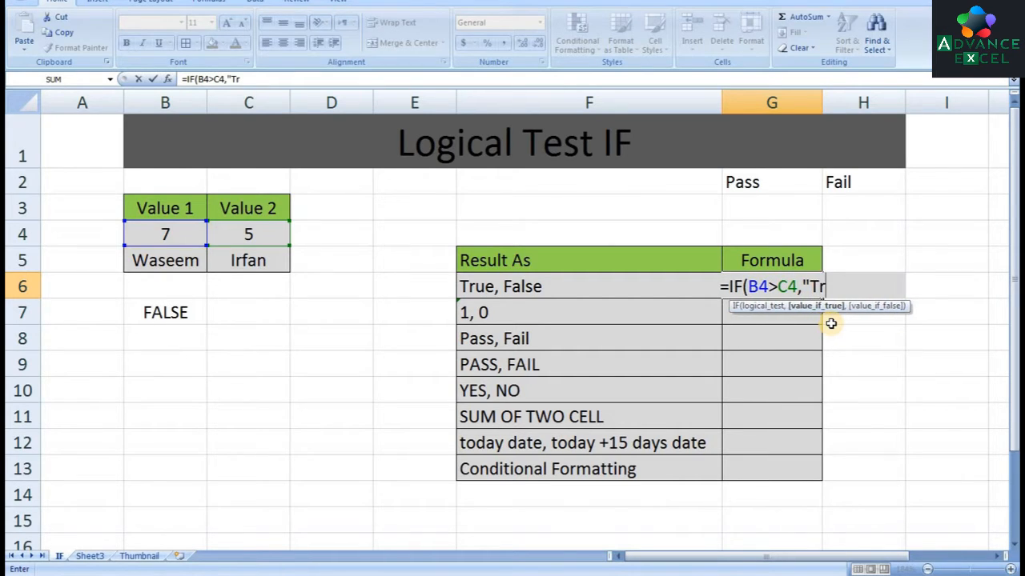
{"action": "type", "text": "ue\","}
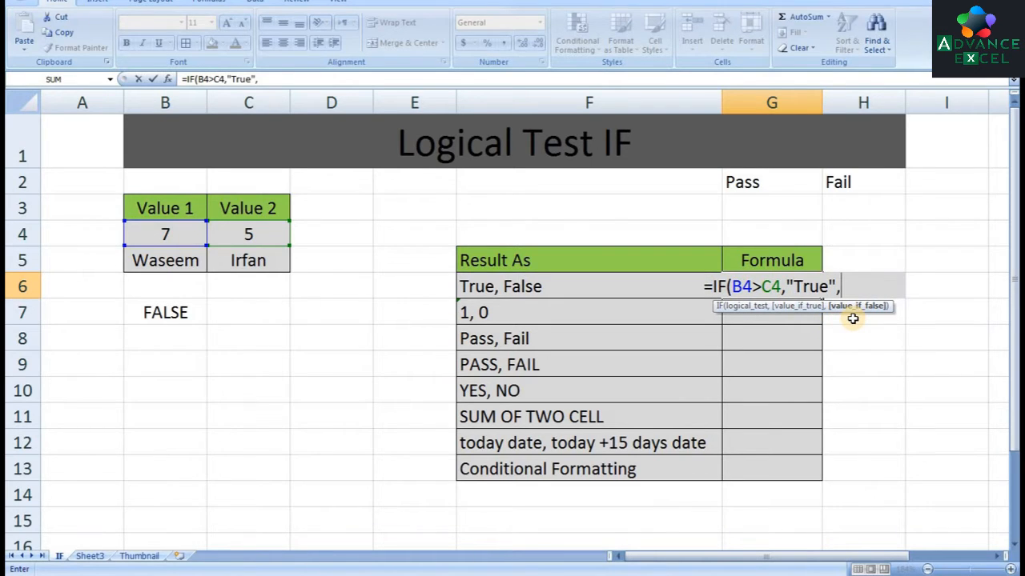
{"action": "type", "text": "Fa"}
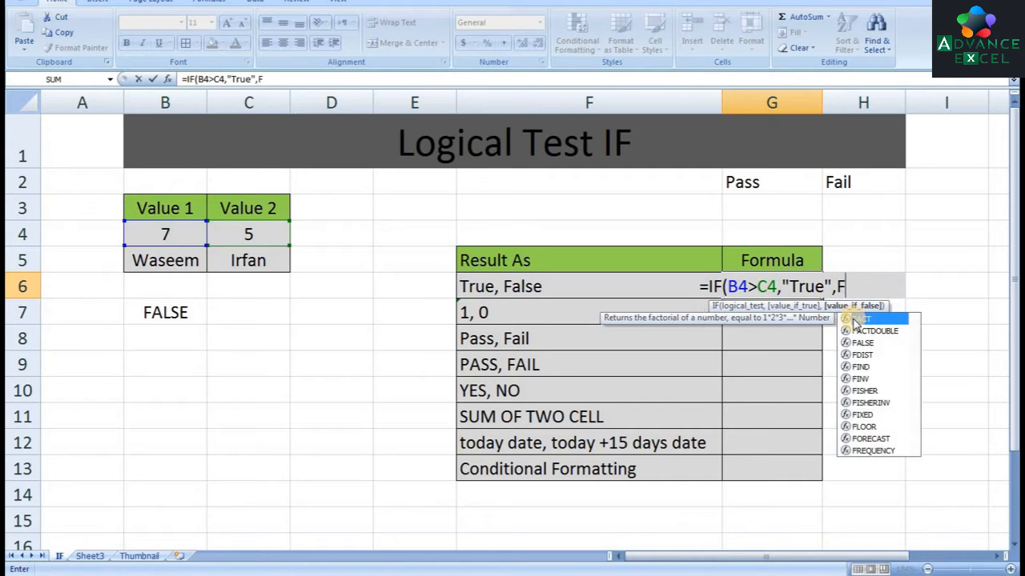
{"action": "key", "text": "BackSpace"}
{"action": "key", "text": "BackSpace"}
{"action": "type", "text": "\""}
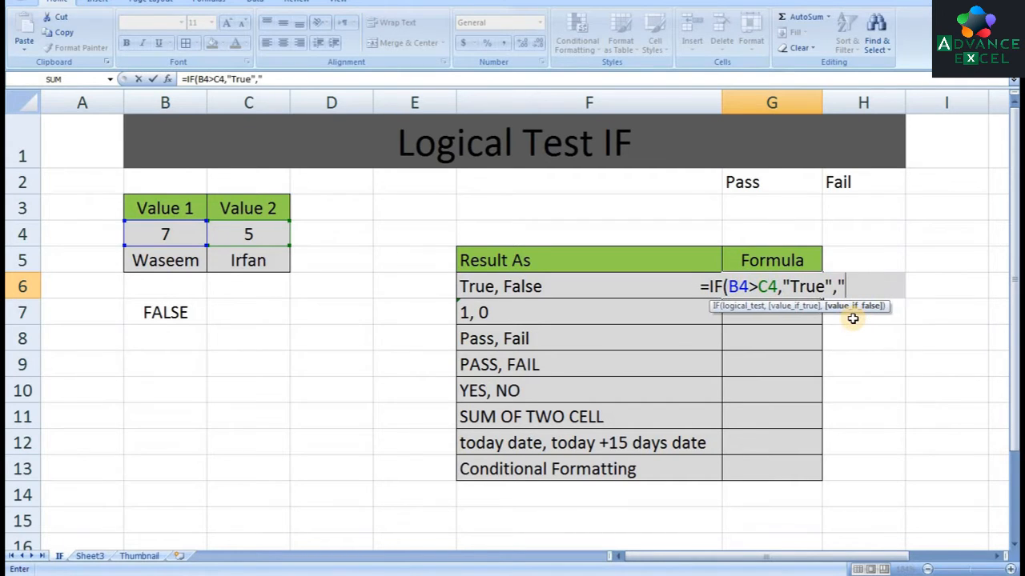
{"action": "type", "text": "False\")"}
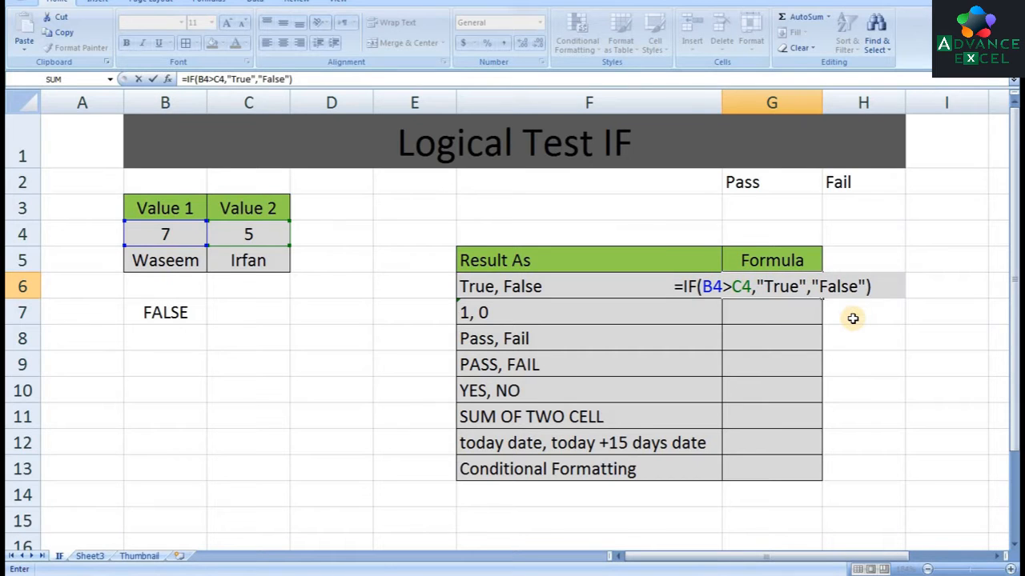
{"action": "key", "text": "Return"}
{"action": "key", "text": "Up"}
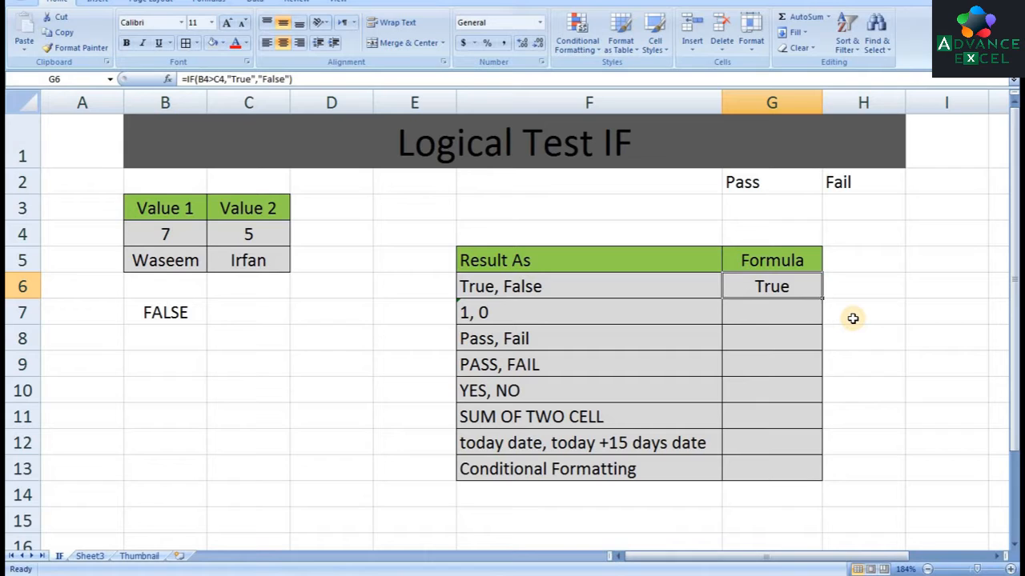
Enter =IF(B4>C4,1,0) in G7 for the 1, 0 row
{"action": "key", "text": "Down"}
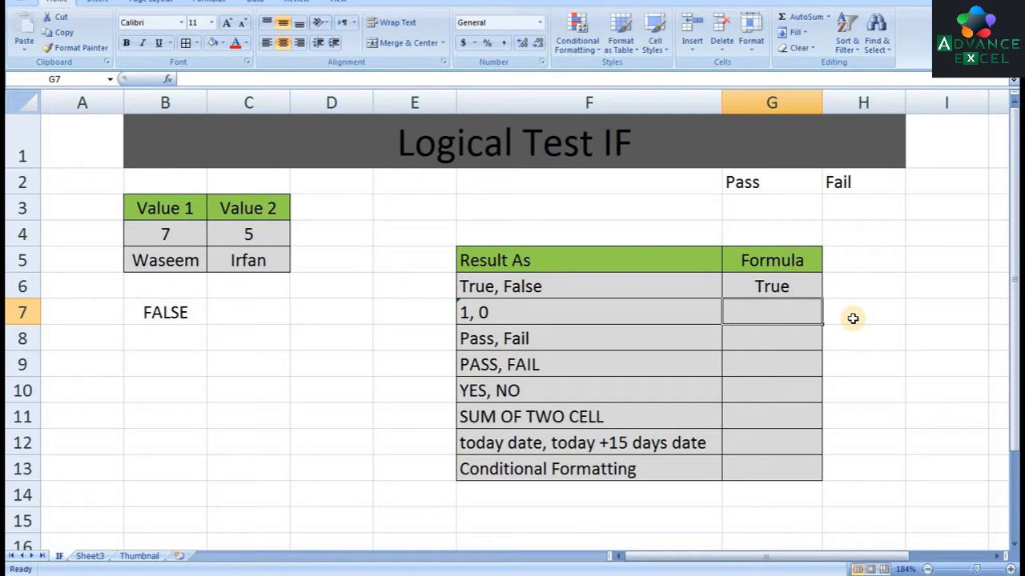
{"action": "type", "text": "=if("}
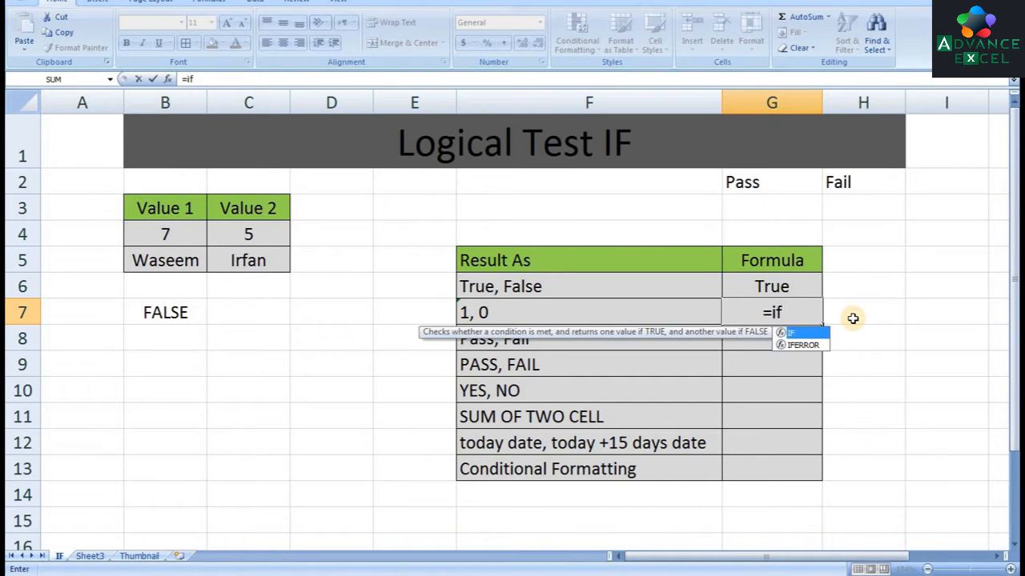
{"action": "left_click", "coordinate": [183, 233]}
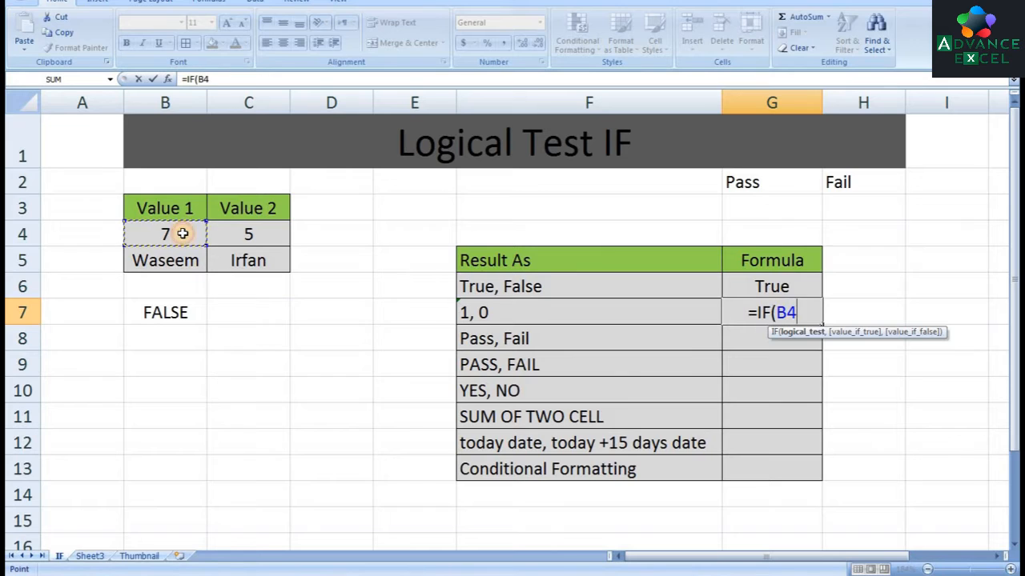
{"action": "type", "text": ">"}
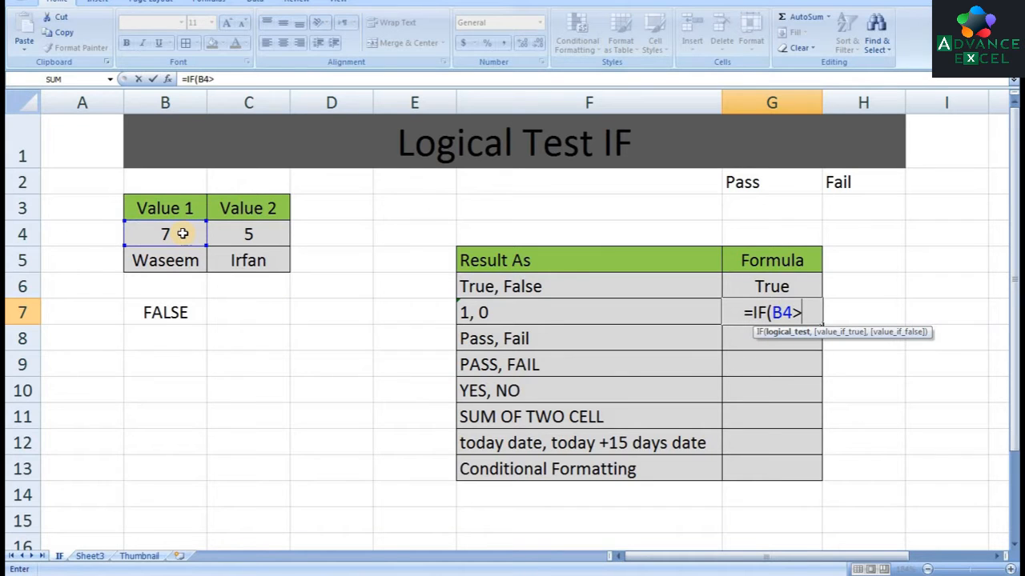
{"action": "left_click", "coordinate": [236, 232]}
{"action": "type", "text": ","}
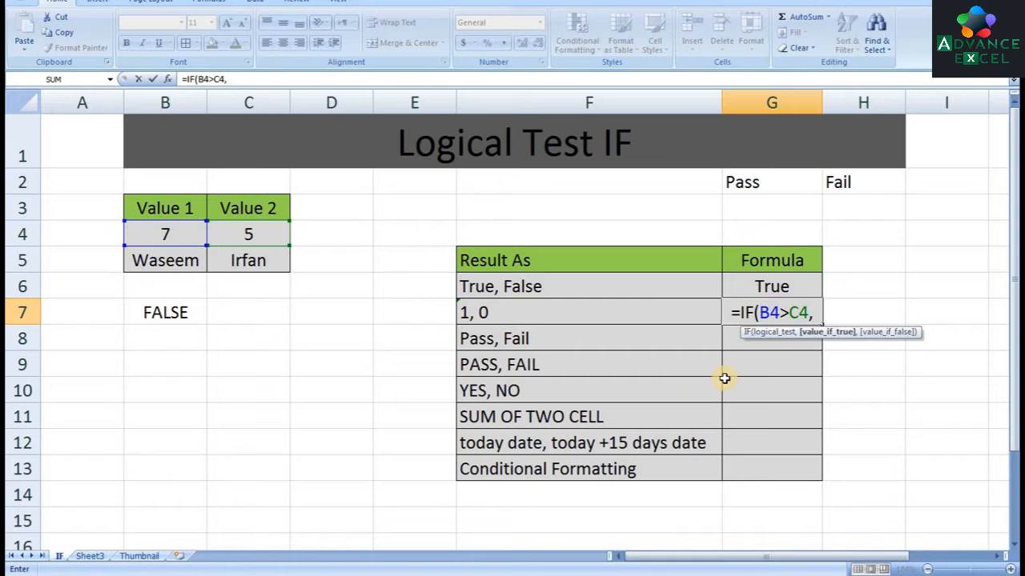
{"action": "type", "text": "1,"}
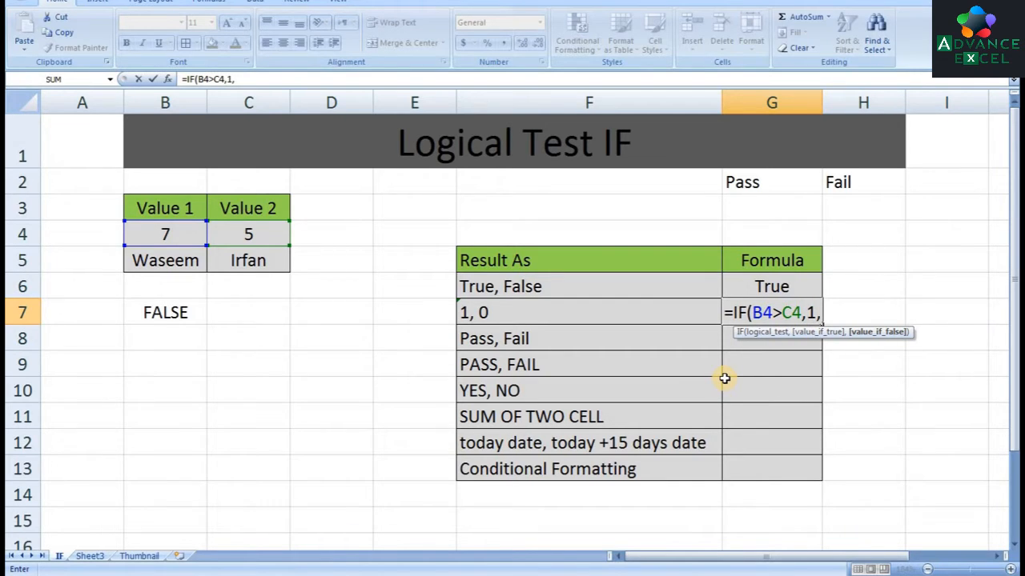
{"action": "type", "text": "0)"}
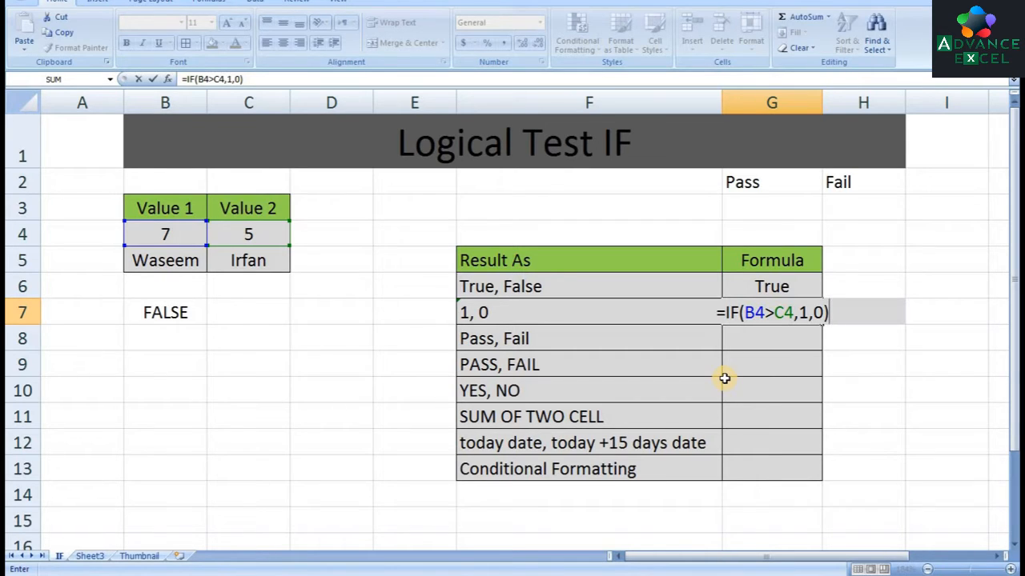
{"action": "key", "text": "Return"}
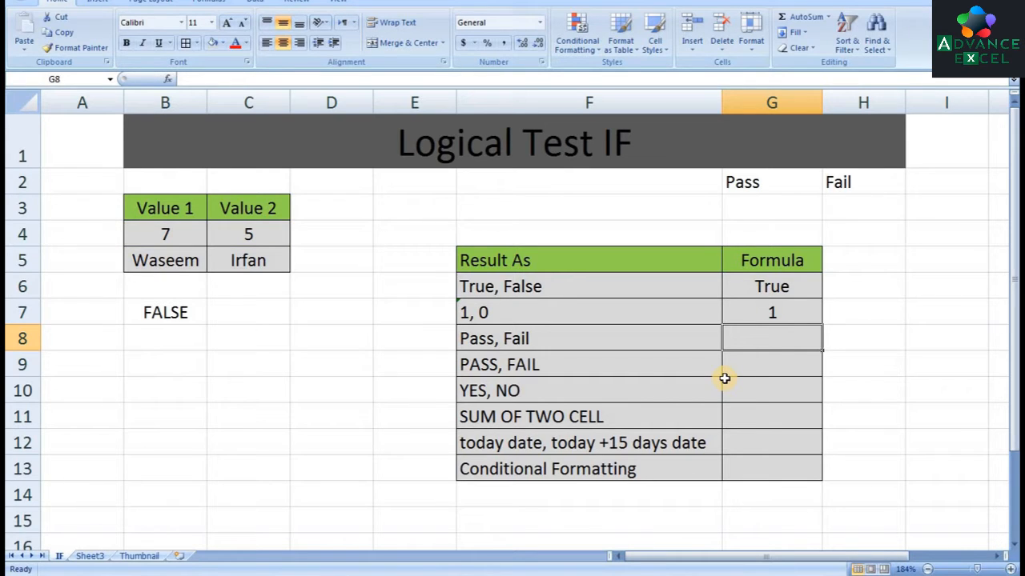
{"action": "key", "text": "Up"}
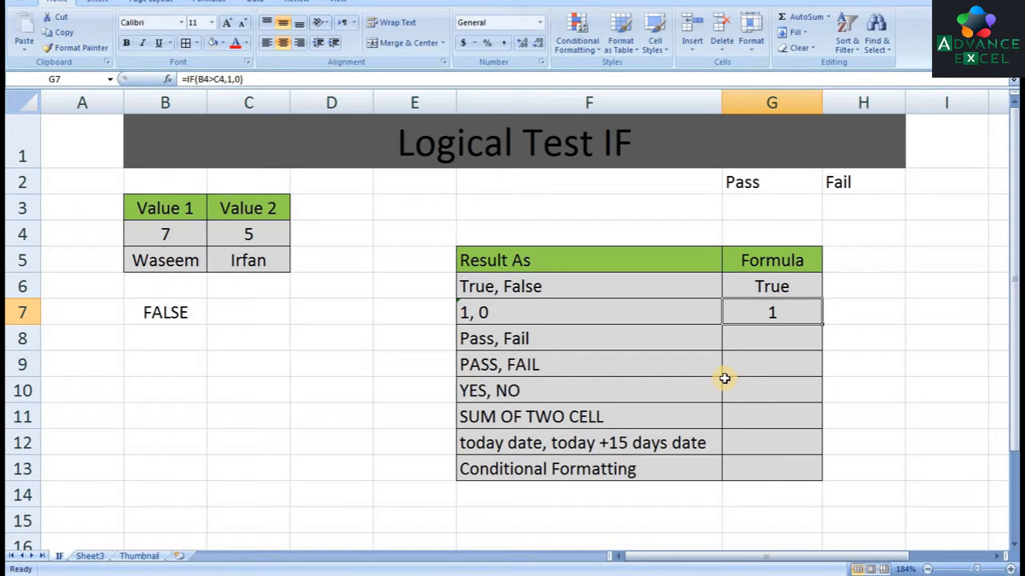
Enter =IF(B4>C4,"Pass","Fail") in G8 for the Pass, Fail row
{"action": "key", "text": "Down"}
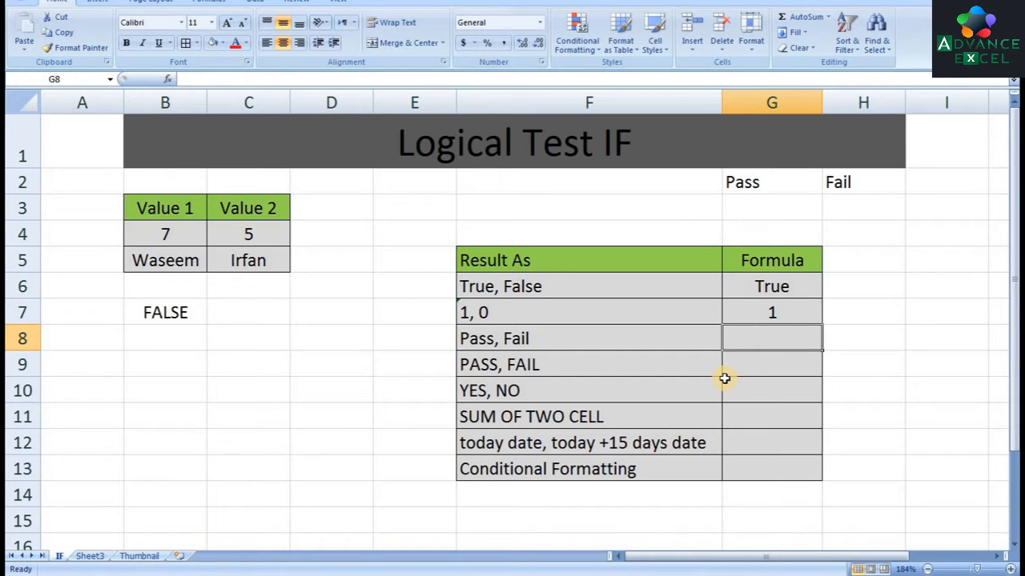
{"action": "type", "text": "=if"}
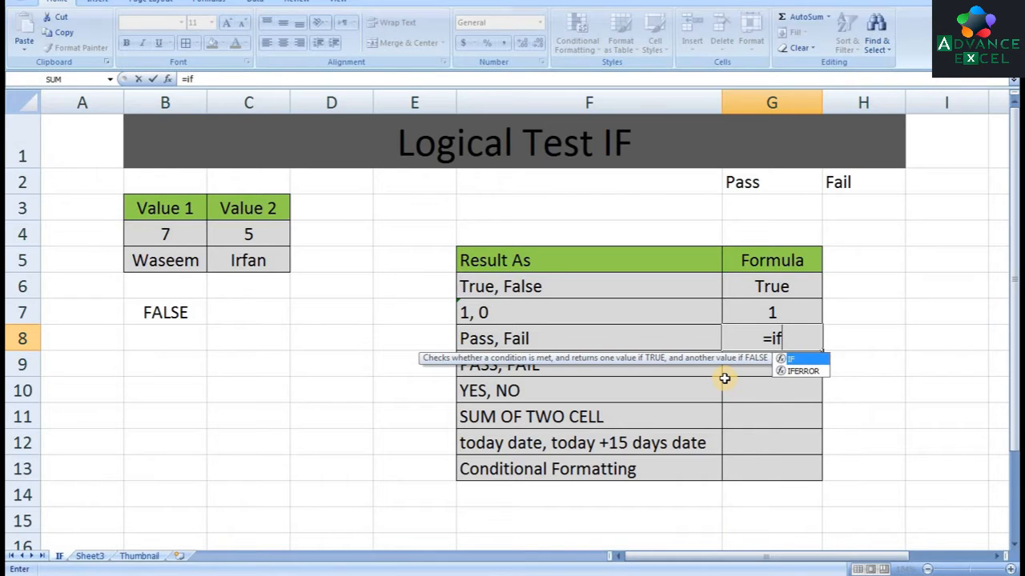
{"action": "key", "text": "Tab"}
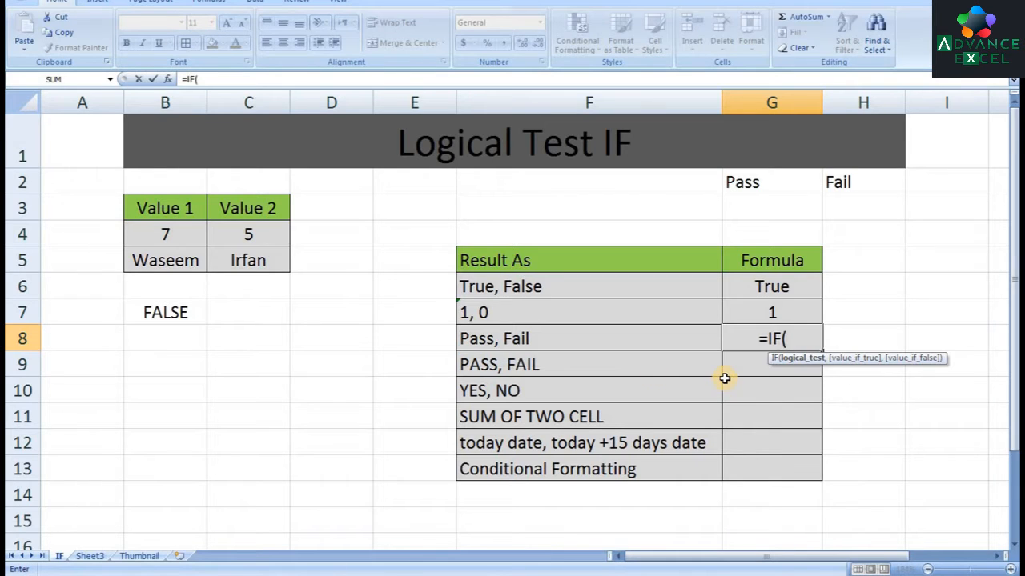
{"action": "left_click", "coordinate": [154, 235]}
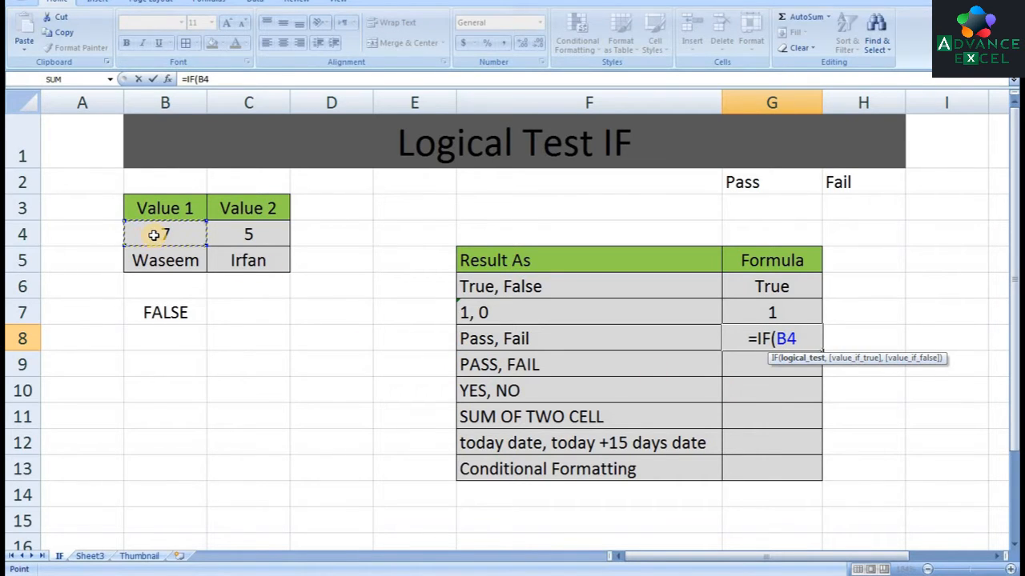
{"action": "type", "text": ">"}
{"action": "left_click", "coordinate": [275, 240]}
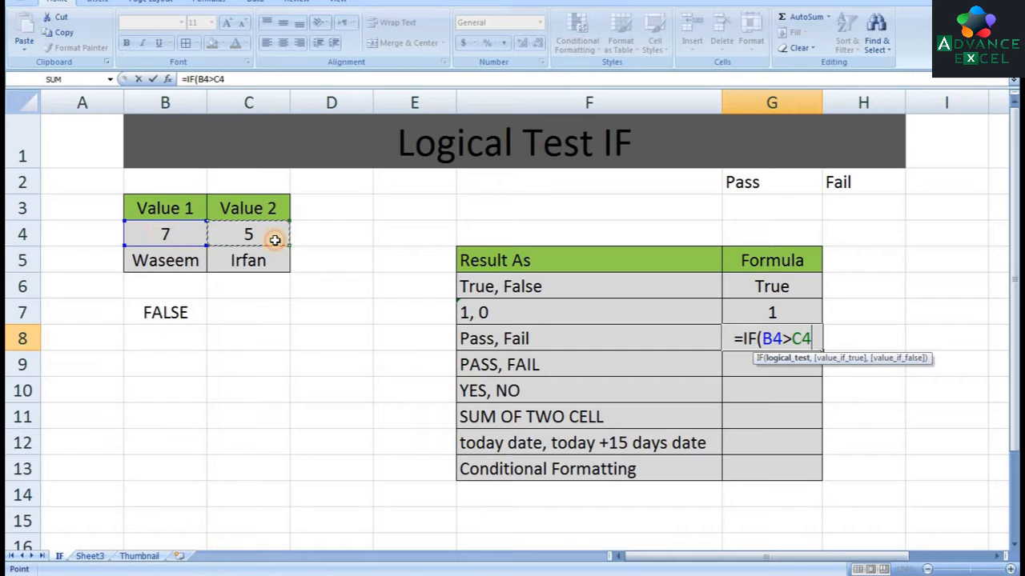
{"action": "type", "text": ","}
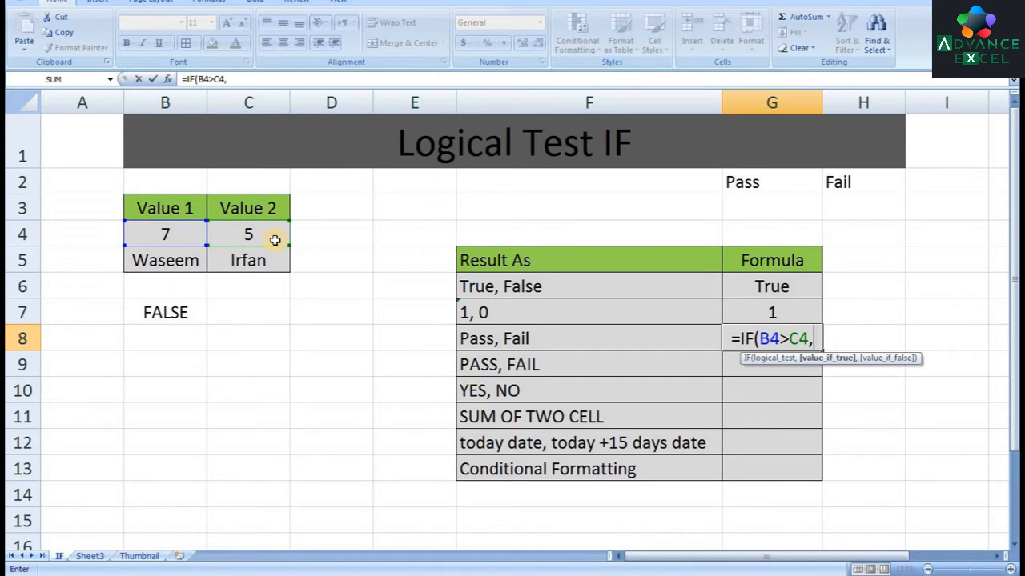
{"action": "type", "text": "\""}
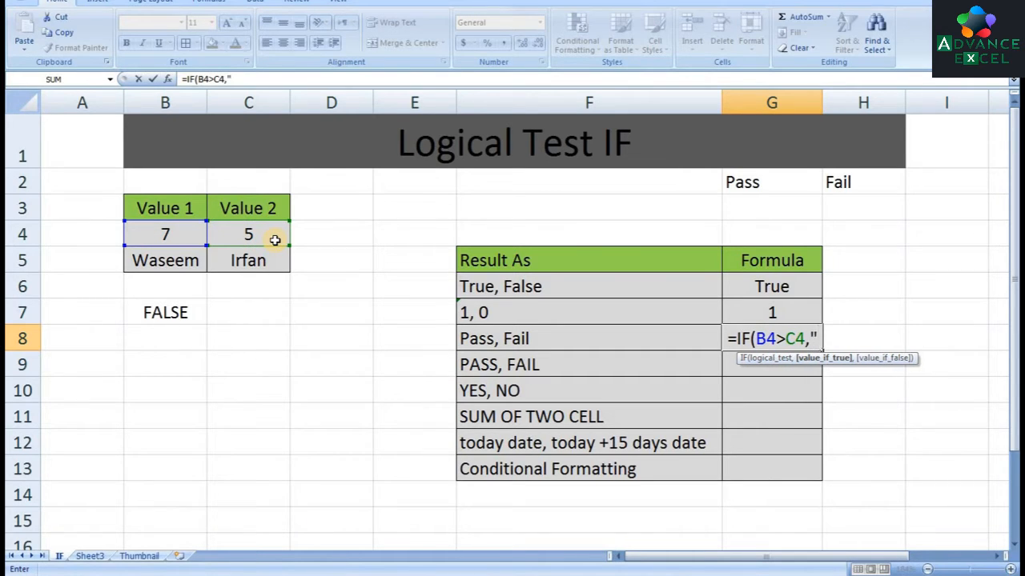
{"action": "type", "text": "P"}
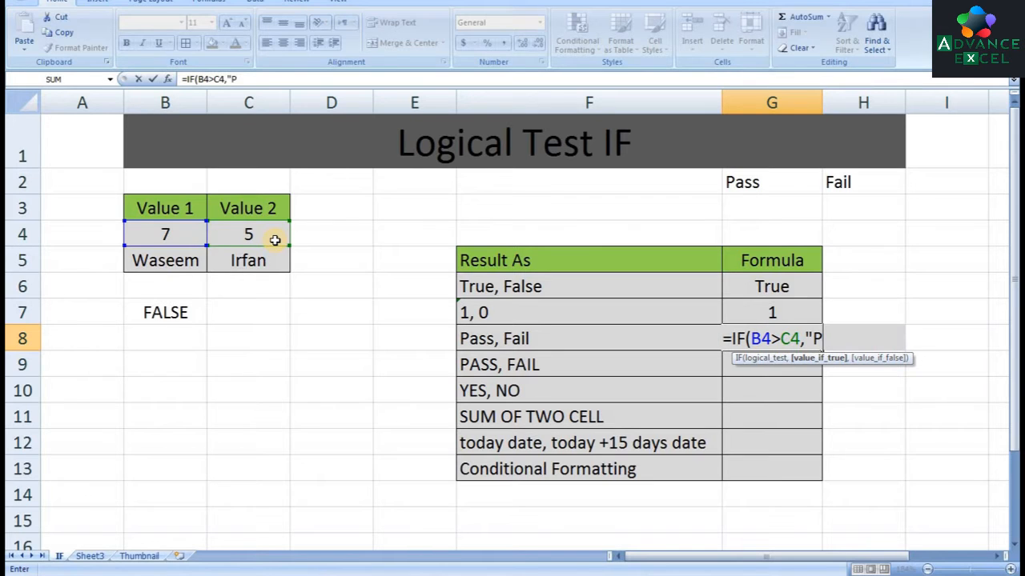
{"action": "type", "text": "ass\","}
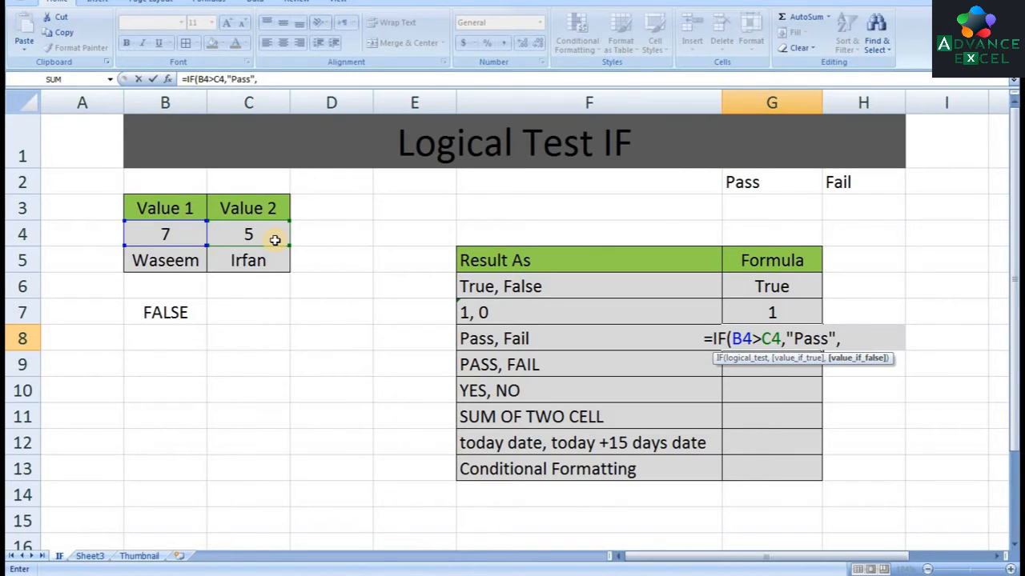
{"action": "type", "text": "\"Fail\""}
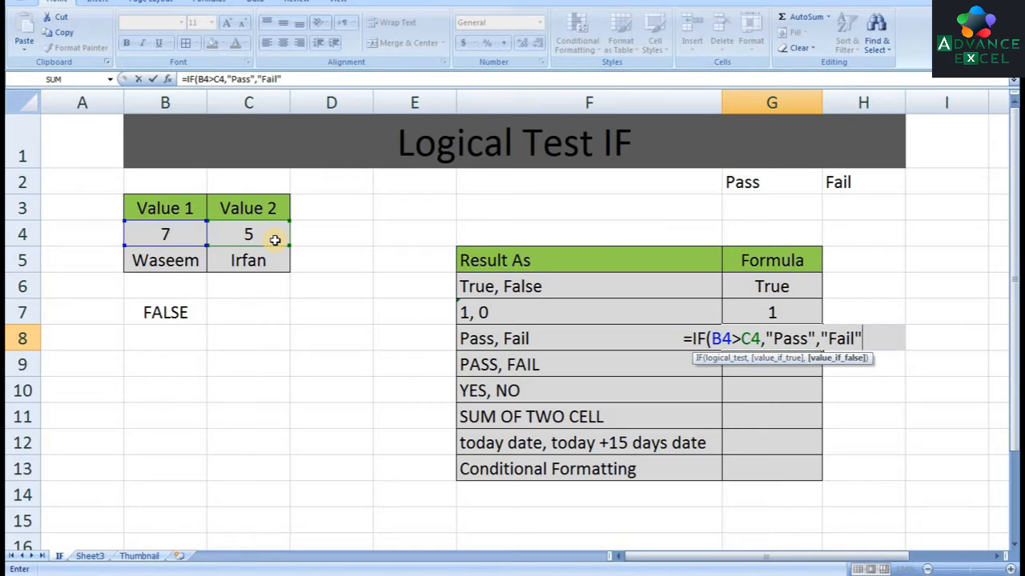
{"action": "type", "text": ")"}
{"action": "key", "text": "Return"}
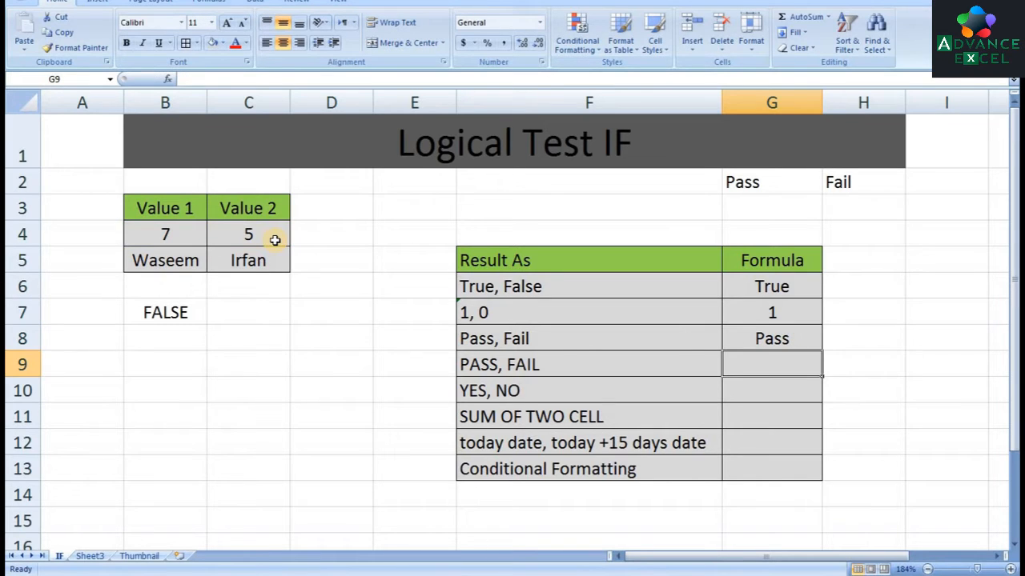
{"action": "key", "text": "Up"}
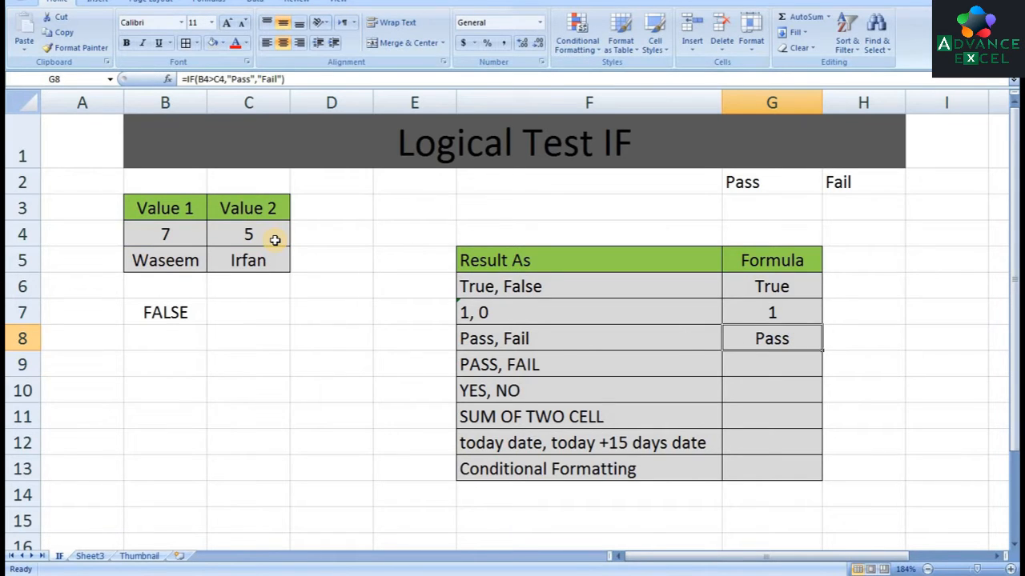
Enter =IF(B4>C4,UPPER(G2),UPPER(H2)) in G9 for the uppercase PASS, FAIL row
{"action": "key", "text": "Down"}
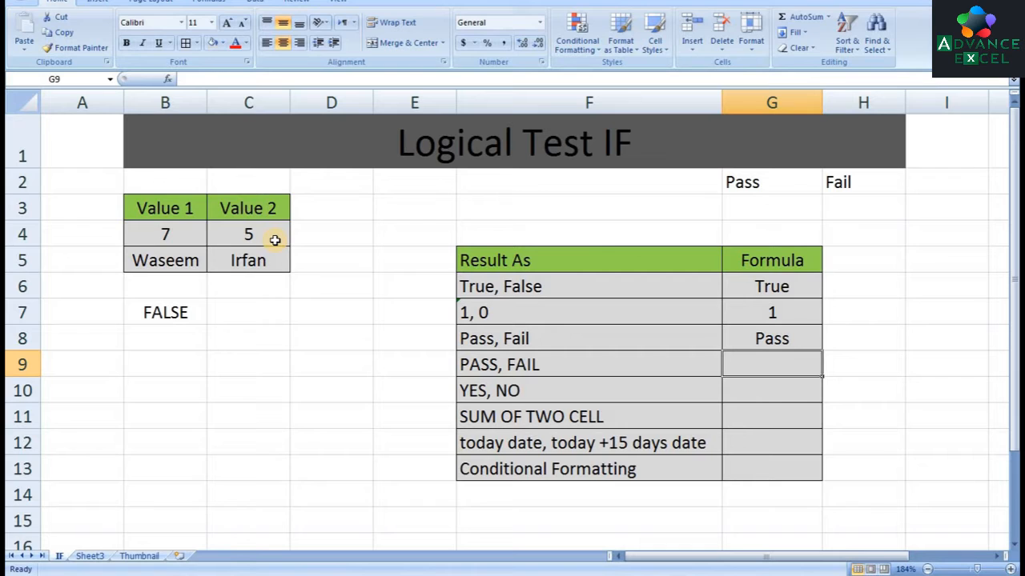
{"action": "type", "text": "="}
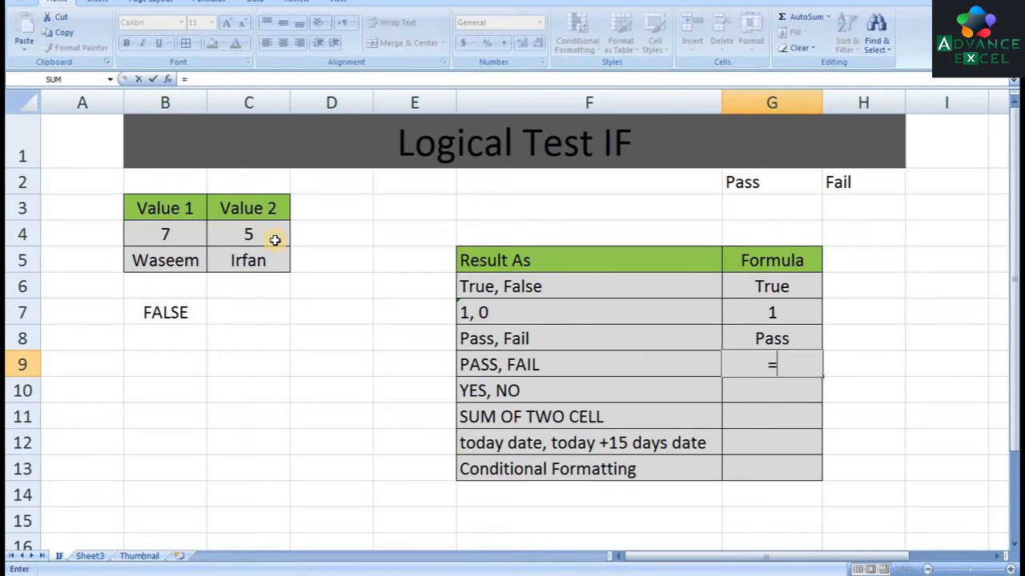
{"action": "type", "text": "if("}
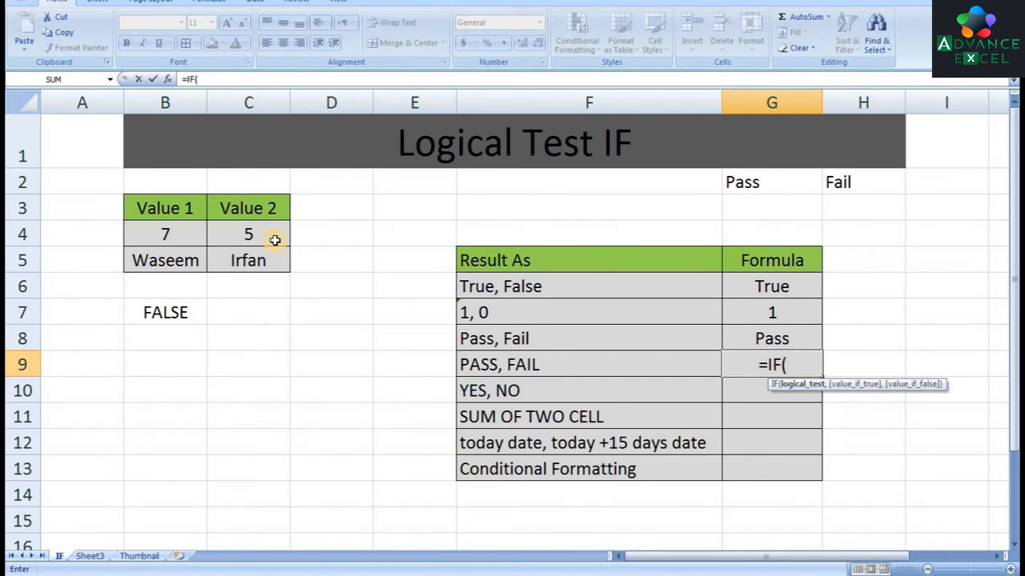
{"action": "left_click", "coordinate": [194, 234]}
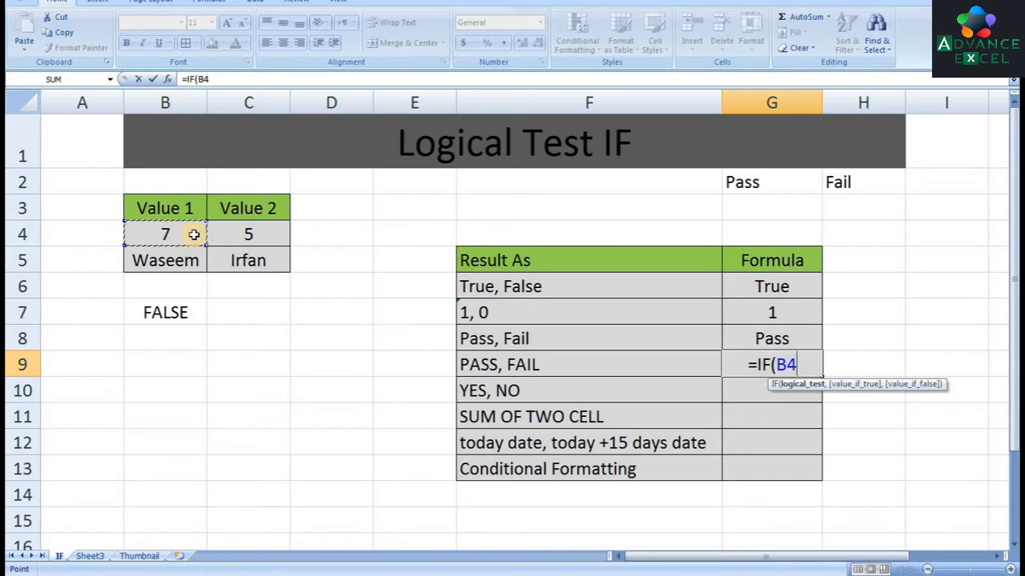
{"action": "type", "text": ">"}
{"action": "left_click", "coordinate": [260, 231]}
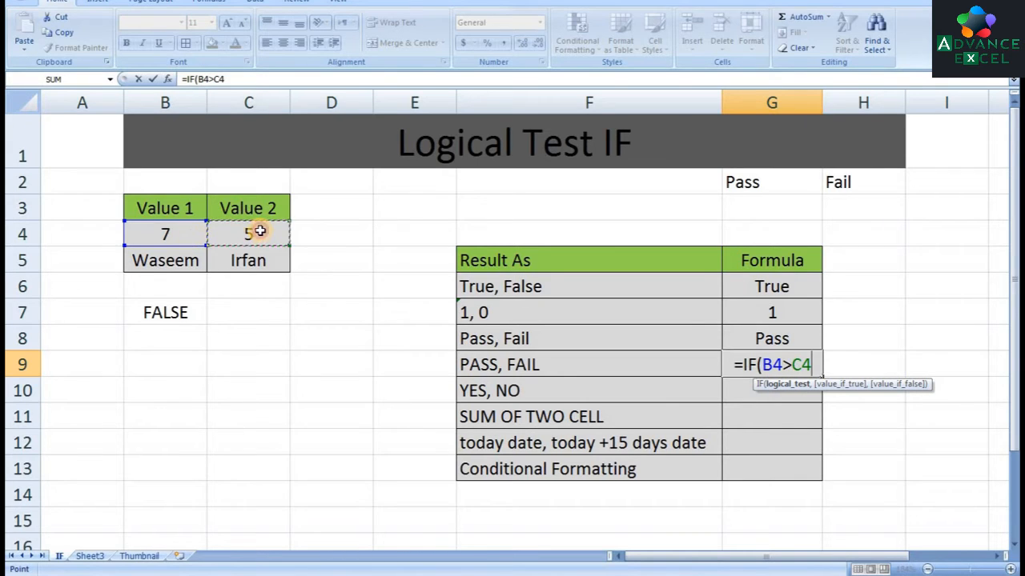
{"action": "type", "text": ","}
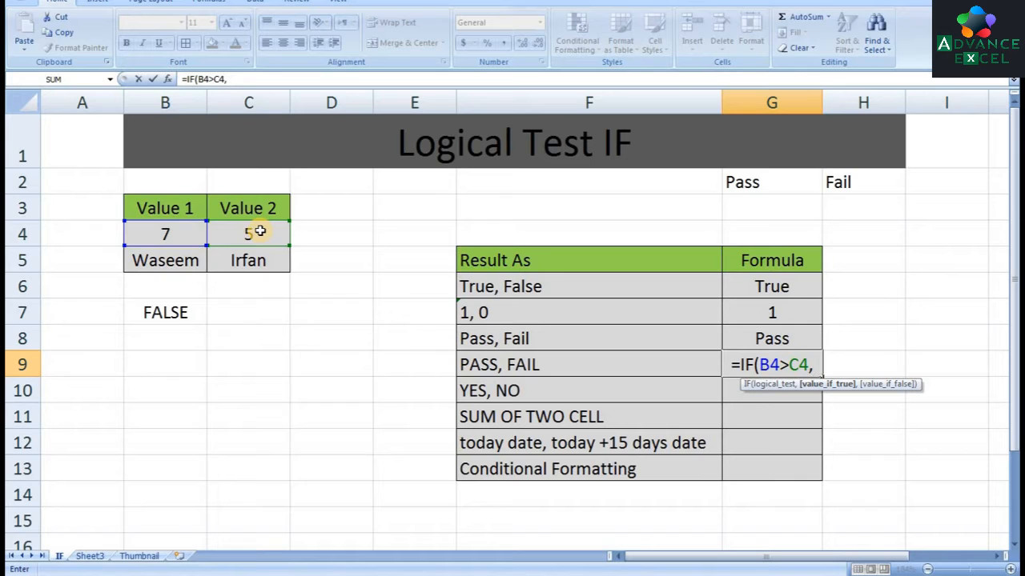
{"action": "type", "text": "upp"}
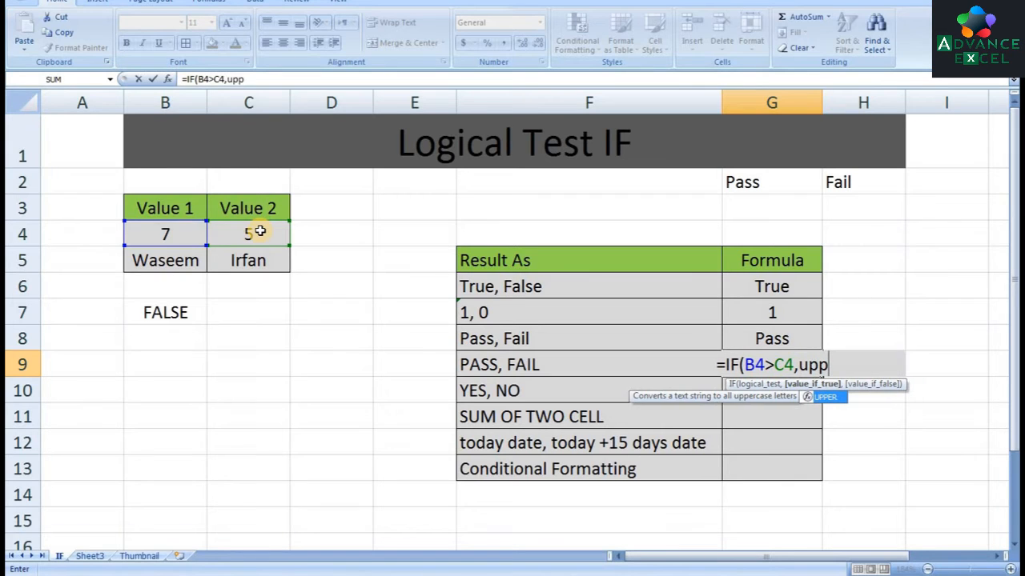
{"action": "key", "text": "Tab"}
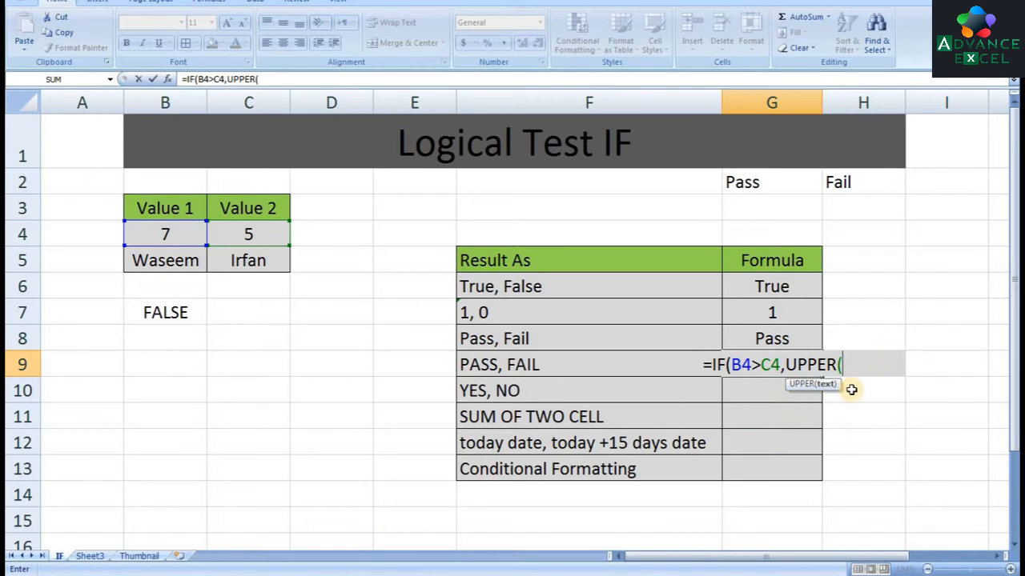
{"action": "left_click", "coordinate": [764, 182]}
{"action": "type", "text": ")"}
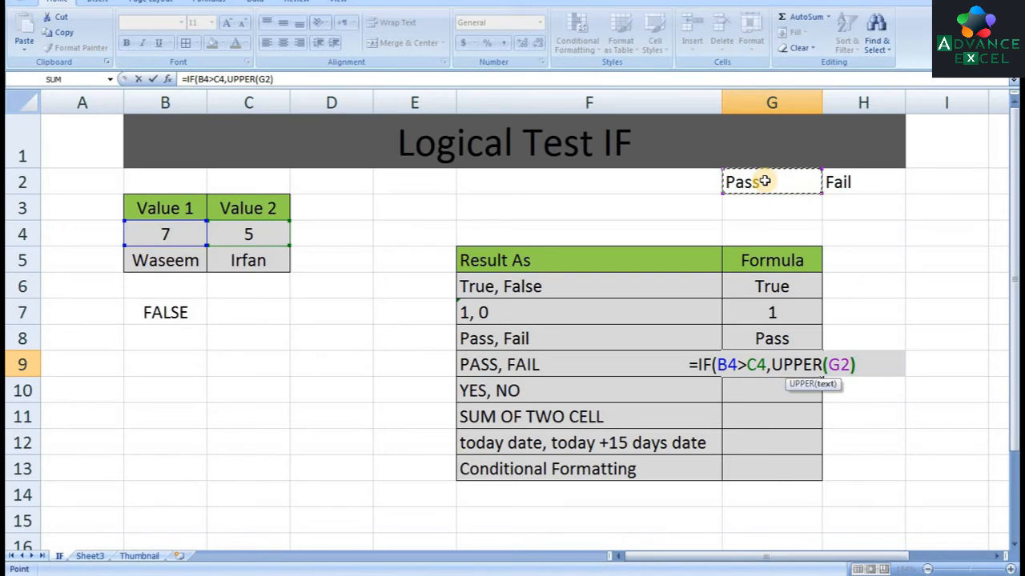
{"action": "type", "text": ","}
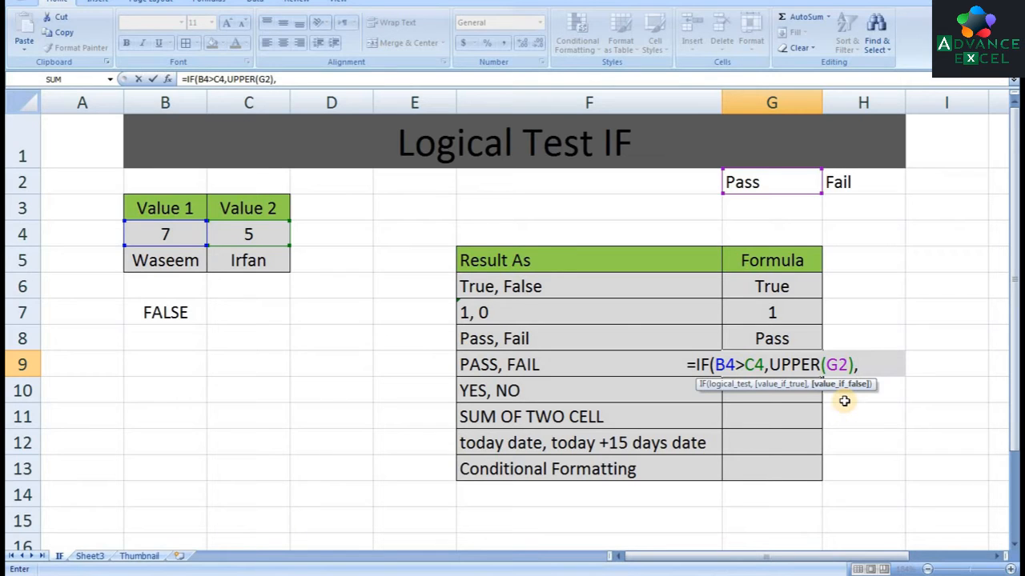
{"action": "type", "text": "upp"}
{"action": "key", "text": "Tab"}
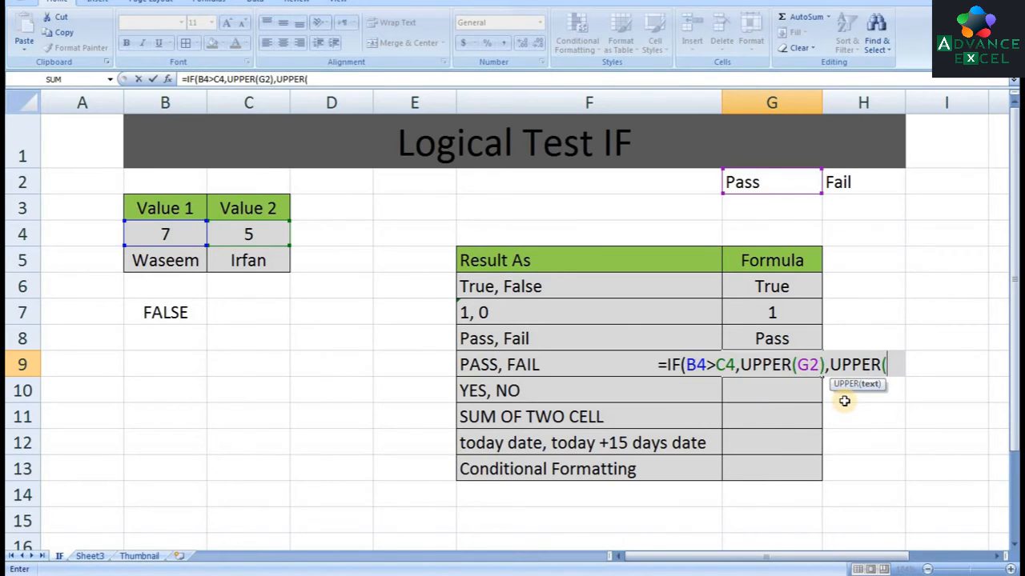
{"action": "left_click", "coordinate": [871, 177]}
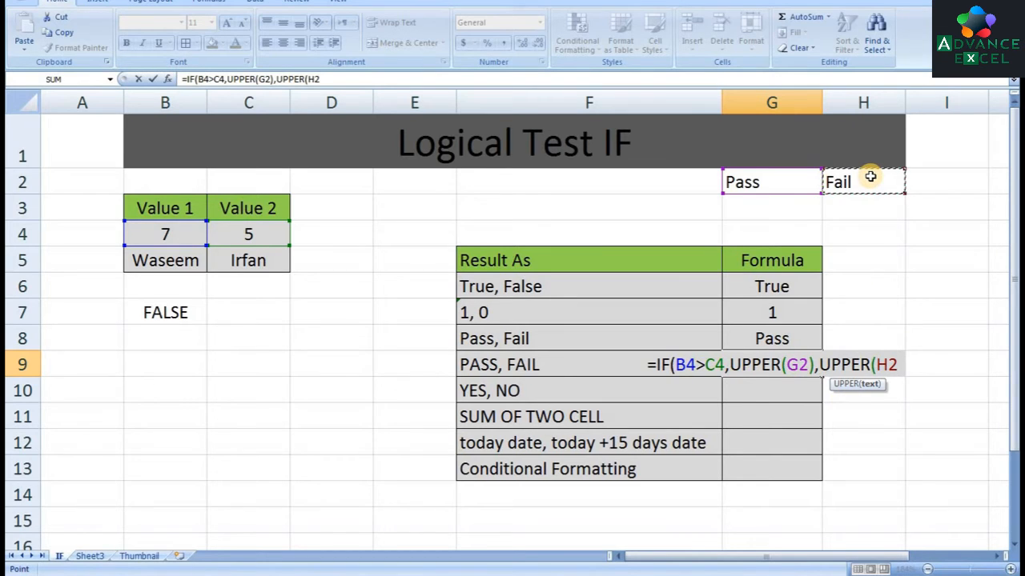
{"action": "type", "text": ")"}
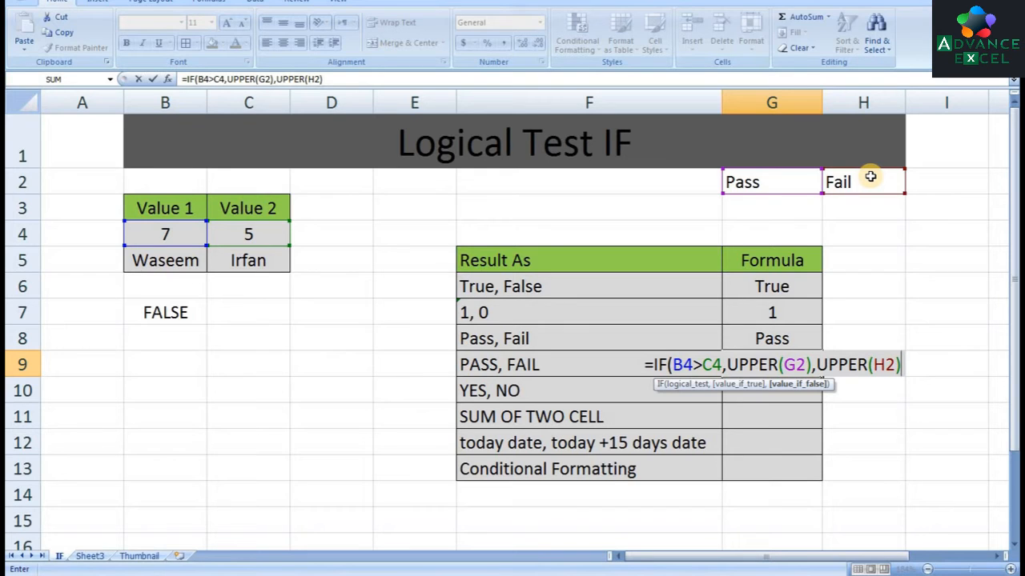
{"action": "type", "text": ")"}
{"action": "key", "text": "Return"}
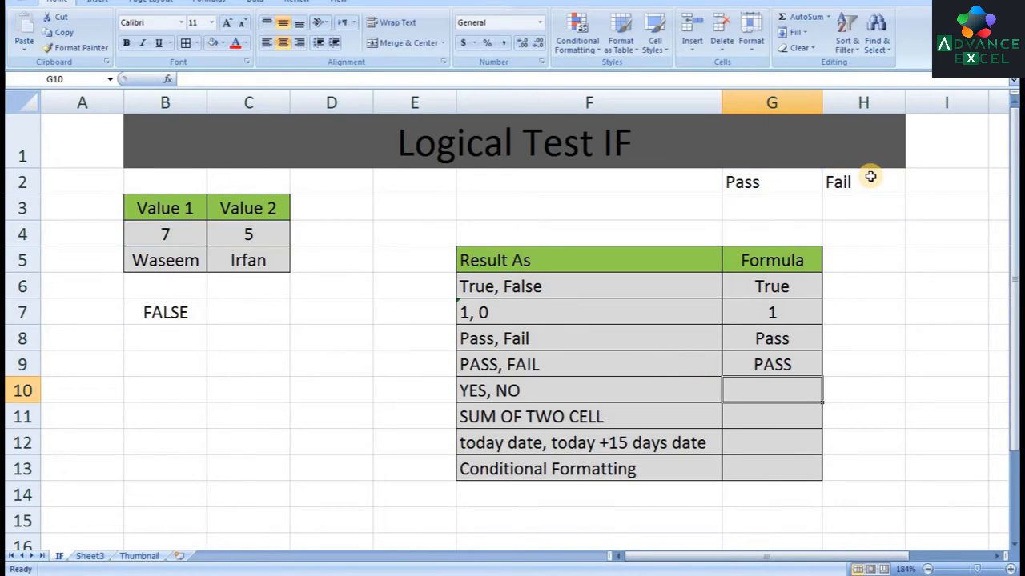
Enter =IF(B4>C4,"YES","NO") in G10 for the YES, NO row
{"action": "key", "text": "Up"}
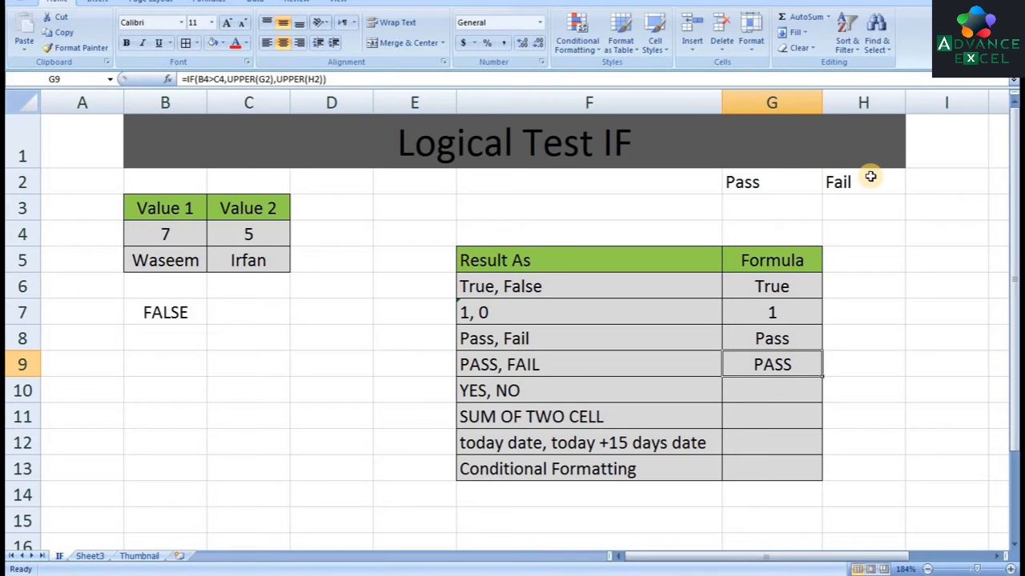
{"action": "key", "text": "Down"}
{"action": "type", "text": "="}
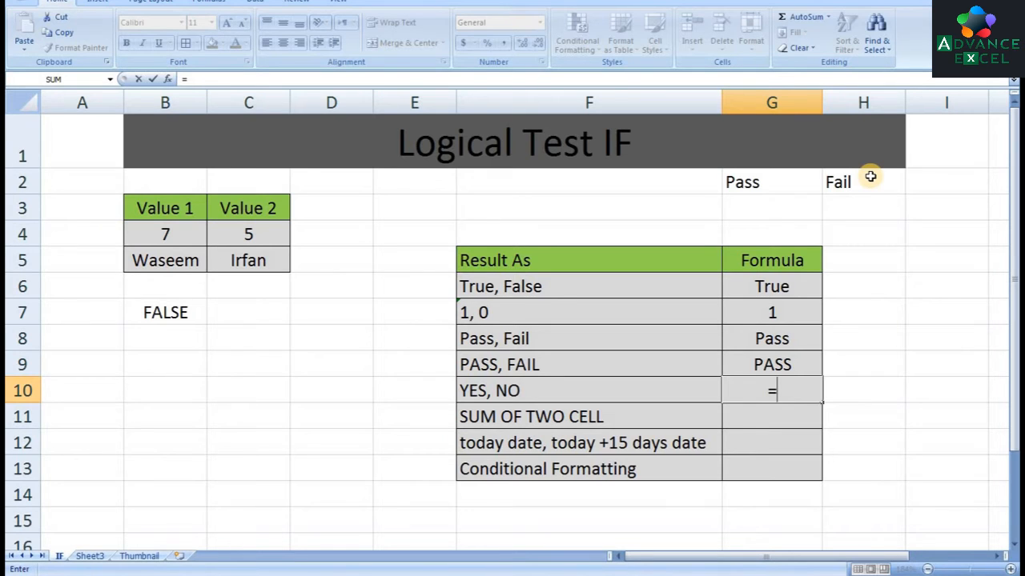
{"action": "type", "text": "if"}
{"action": "key", "text": "Tab"}
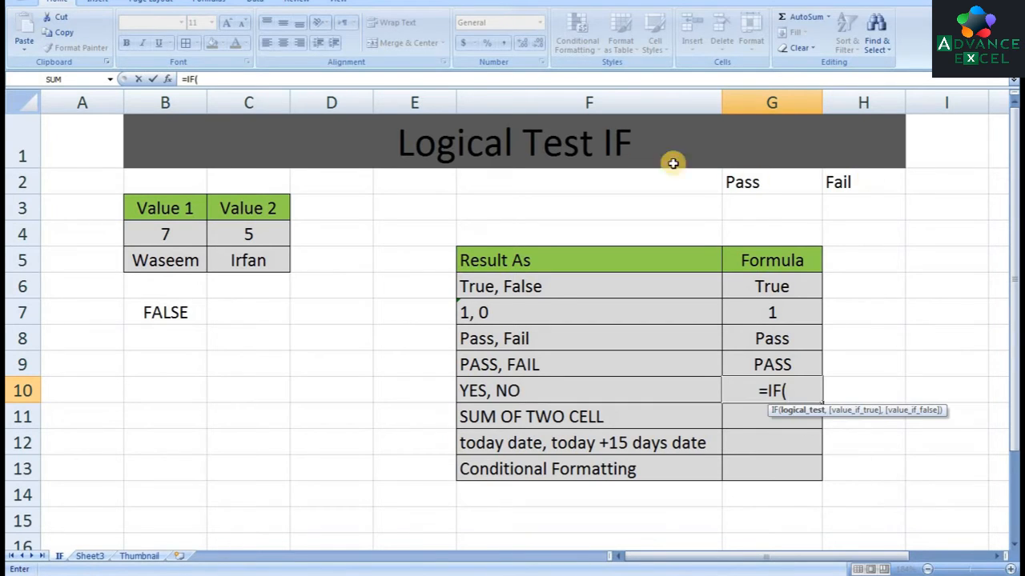
{"action": "left_click", "coordinate": [178, 235]}
{"action": "type", "text": ">"}
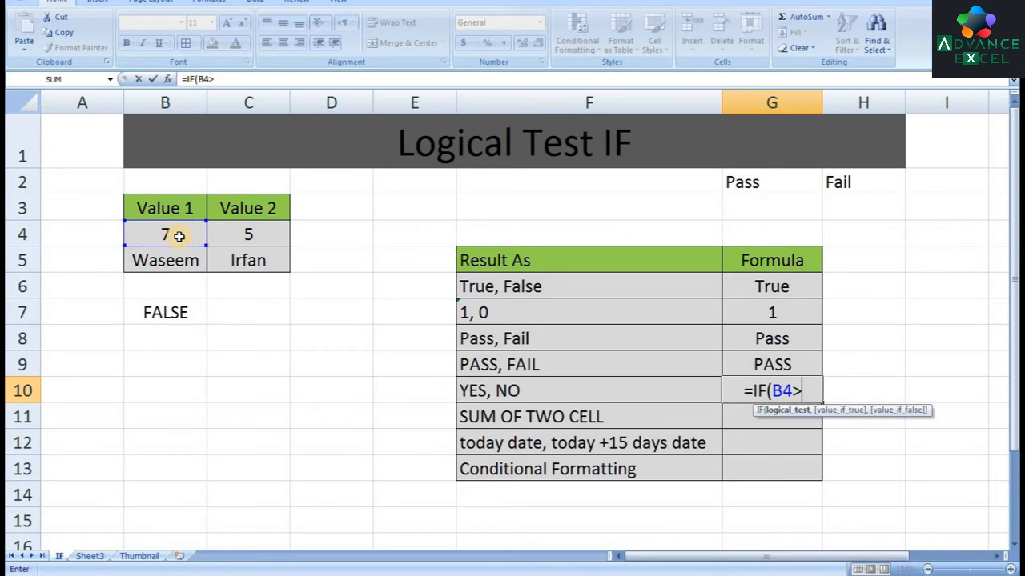
{"action": "left_click", "coordinate": [227, 234]}
{"action": "type", "text": ","}
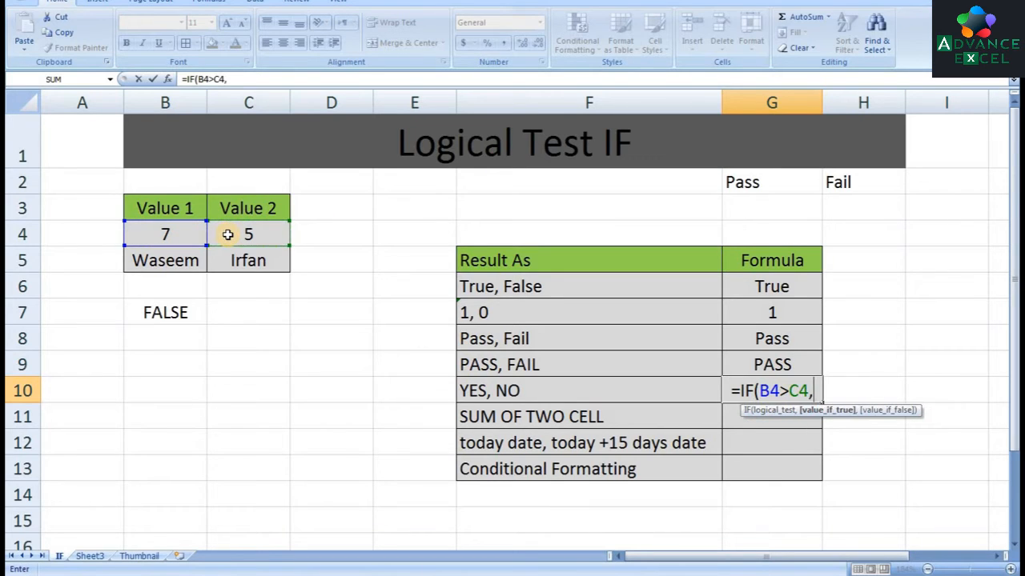
{"action": "type", "text": "\"YES"}
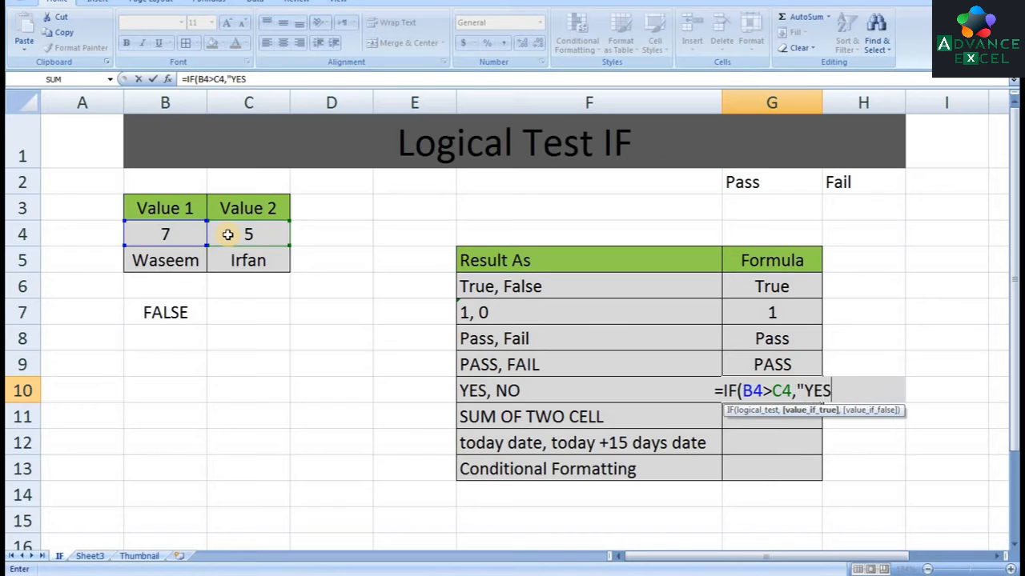
{"action": "type", "text": "\",\"NO"}
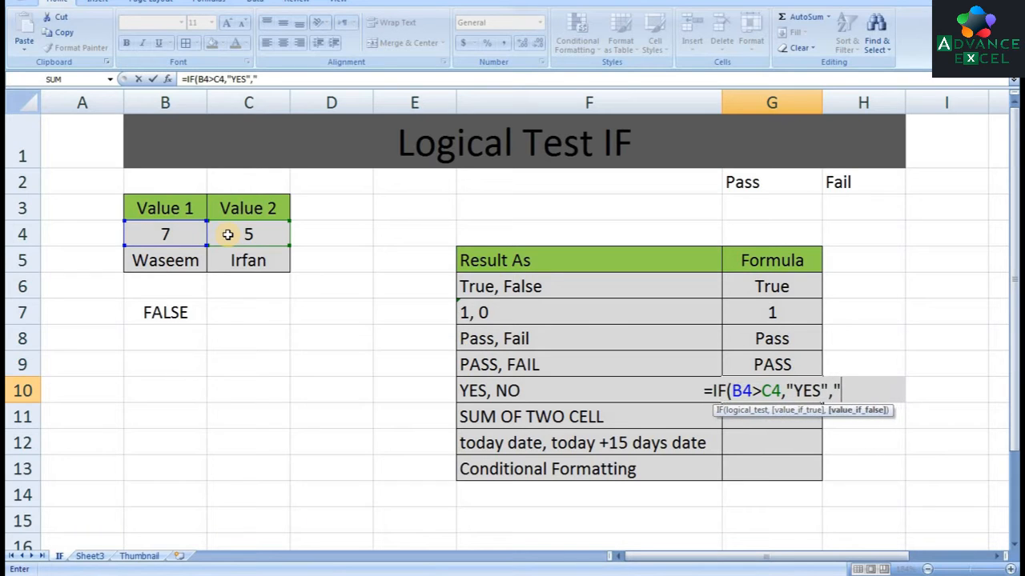
{"action": "type", "text": "\""}
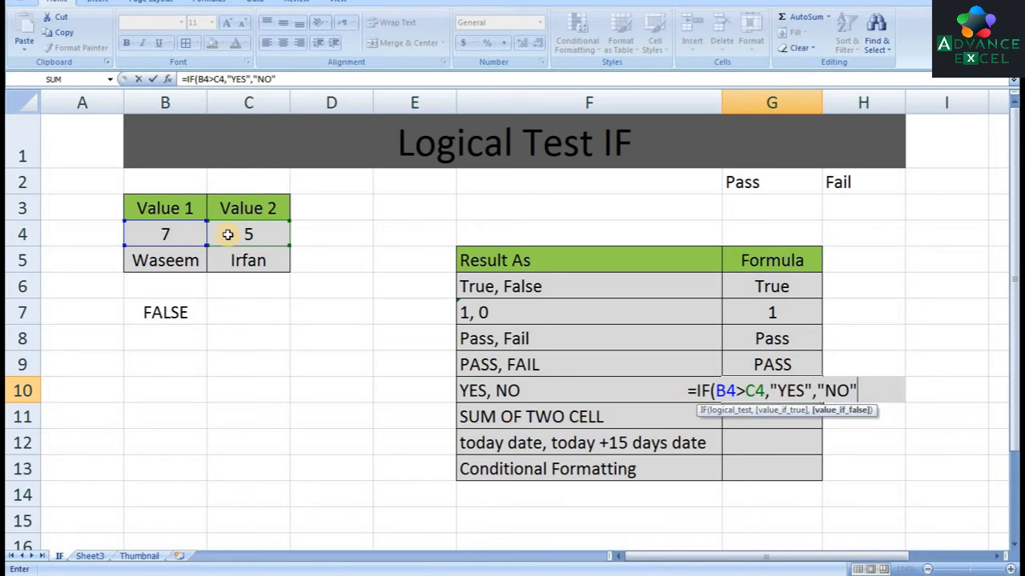
{"action": "type", "text": ")"}
{"action": "key", "text": "Return"}
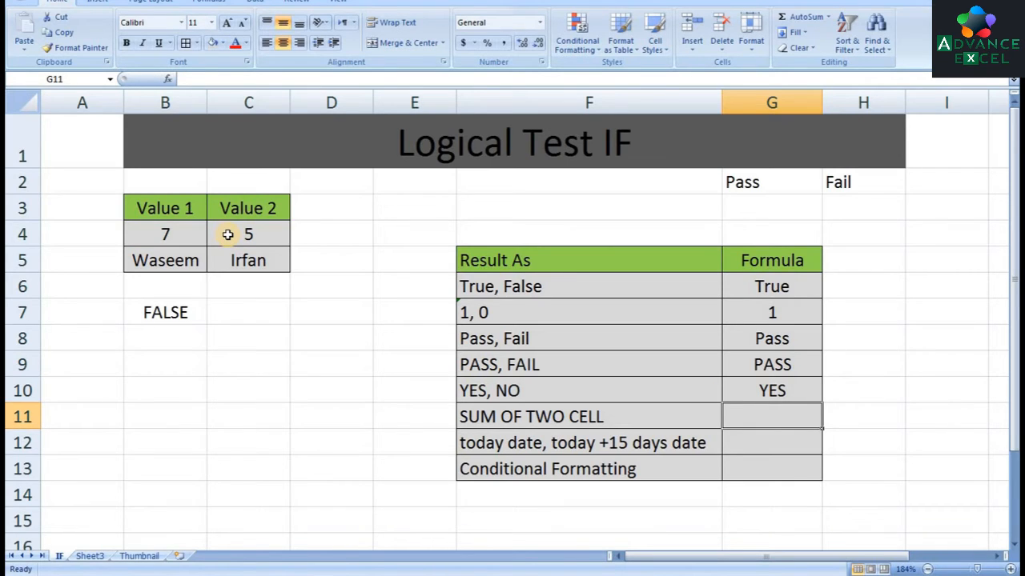
Enter =IF(B4>C4,B4+C4,0) in G11 for the SUM OF TWO CELL row
{"action": "type", "text": "=if("}
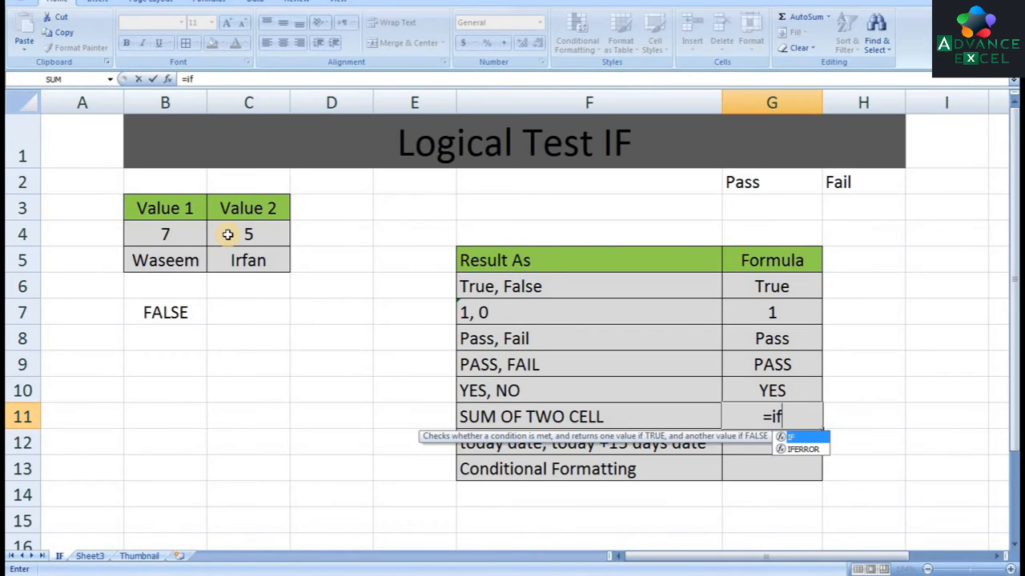
{"action": "left_click", "coordinate": [178, 233]}
{"action": "type", "text": ">"}
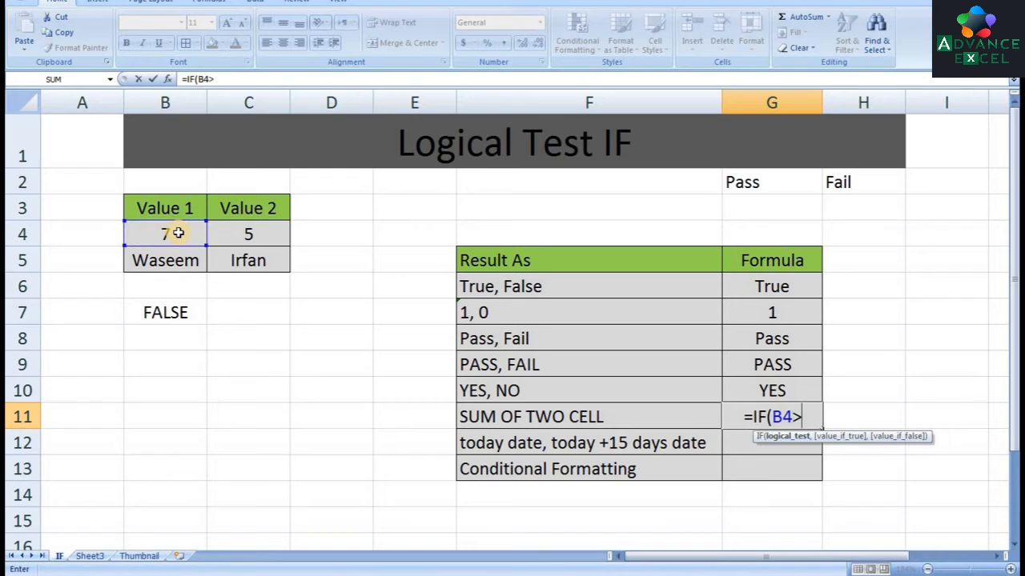
{"action": "left_click", "coordinate": [247, 234]}
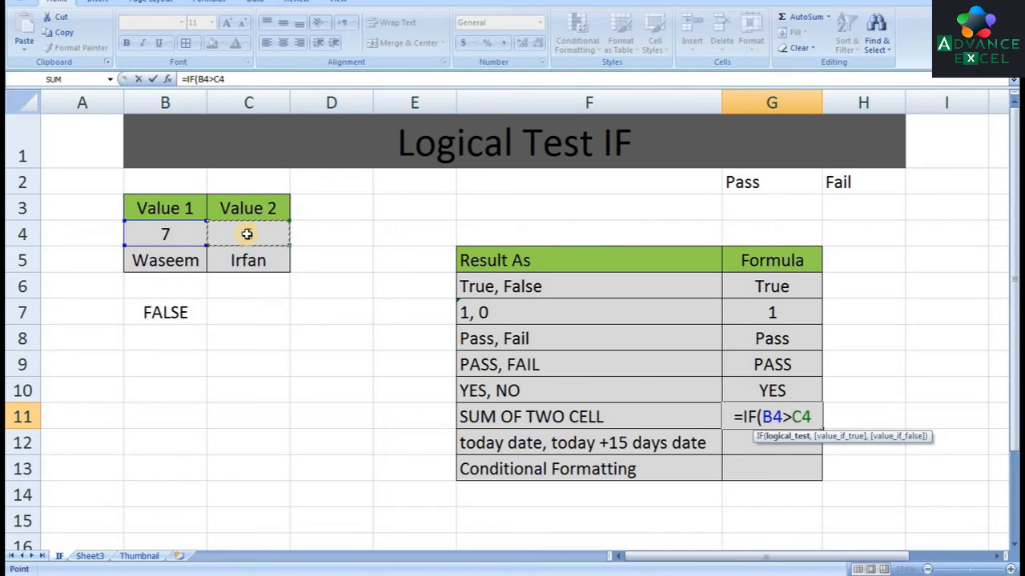
{"action": "type", "text": ","}
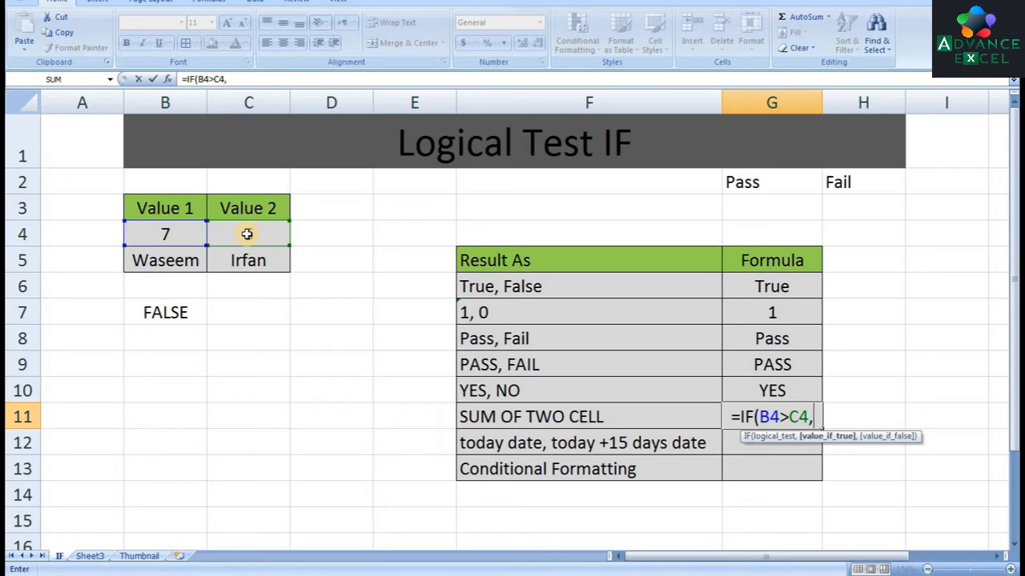
{"action": "left_click", "coordinate": [185, 235]}
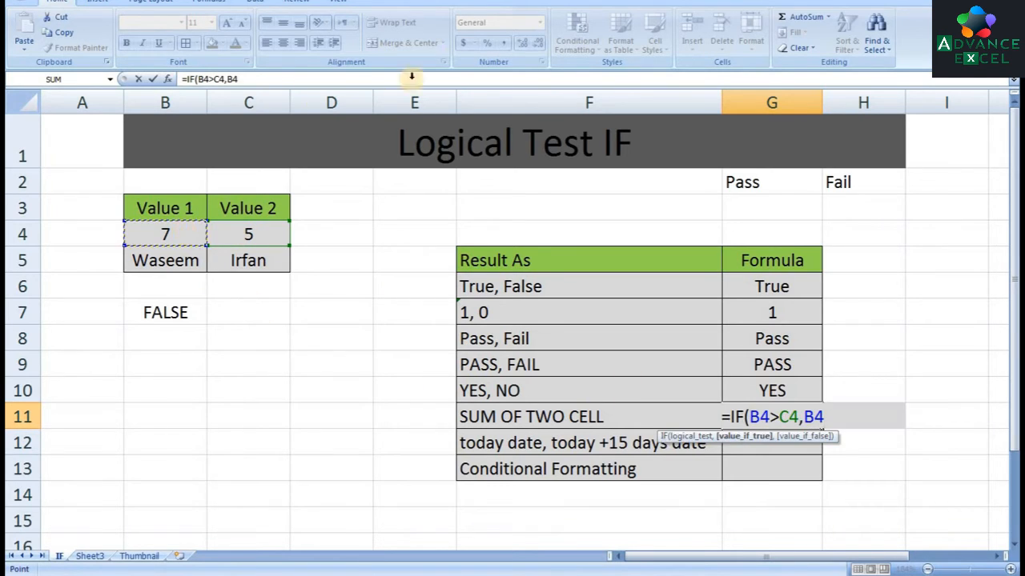
{"action": "type", "text": "+"}
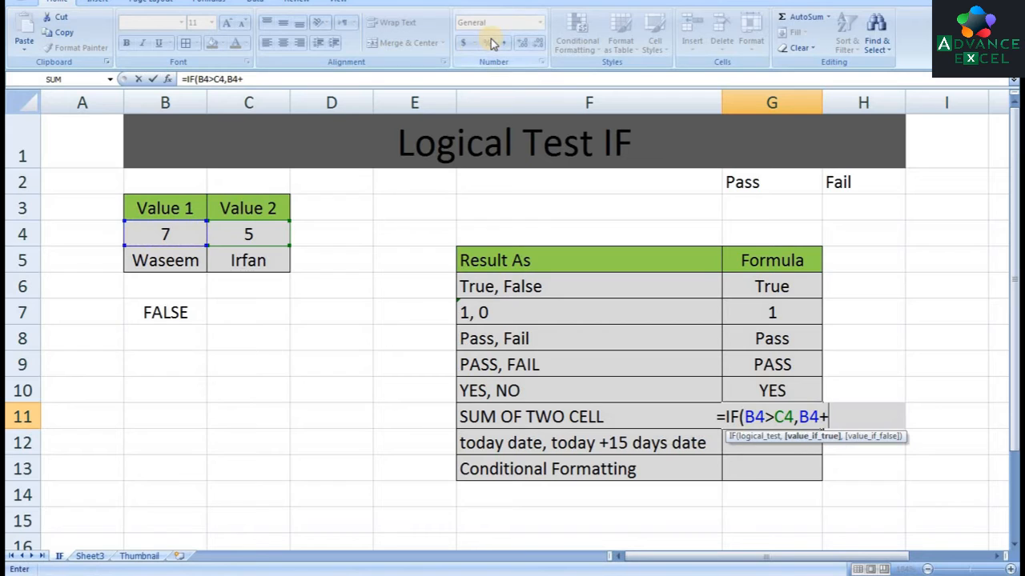
{"action": "left_click", "coordinate": [269, 227]}
{"action": "type", "text": ","}
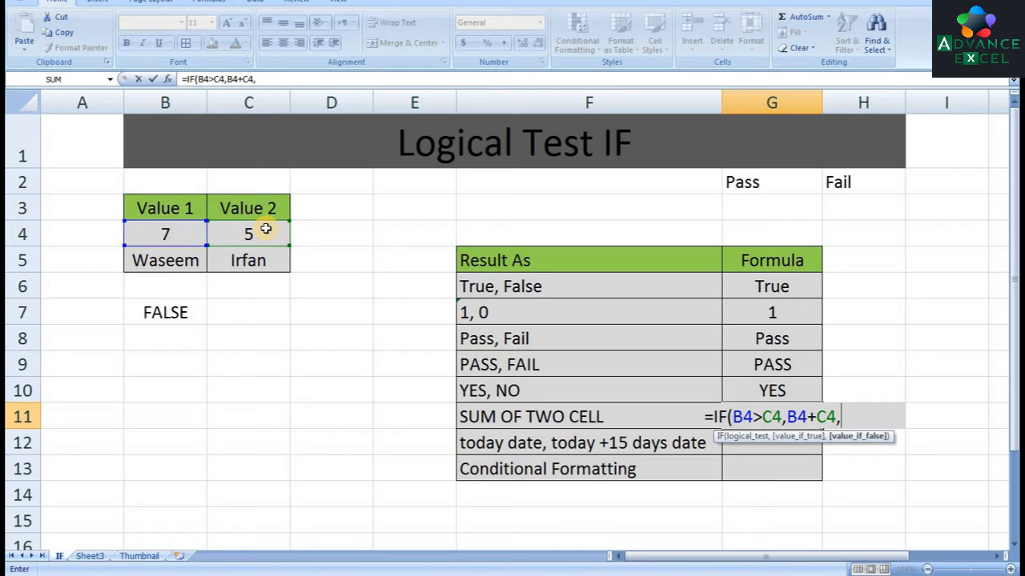
{"action": "type", "text": "0)"}
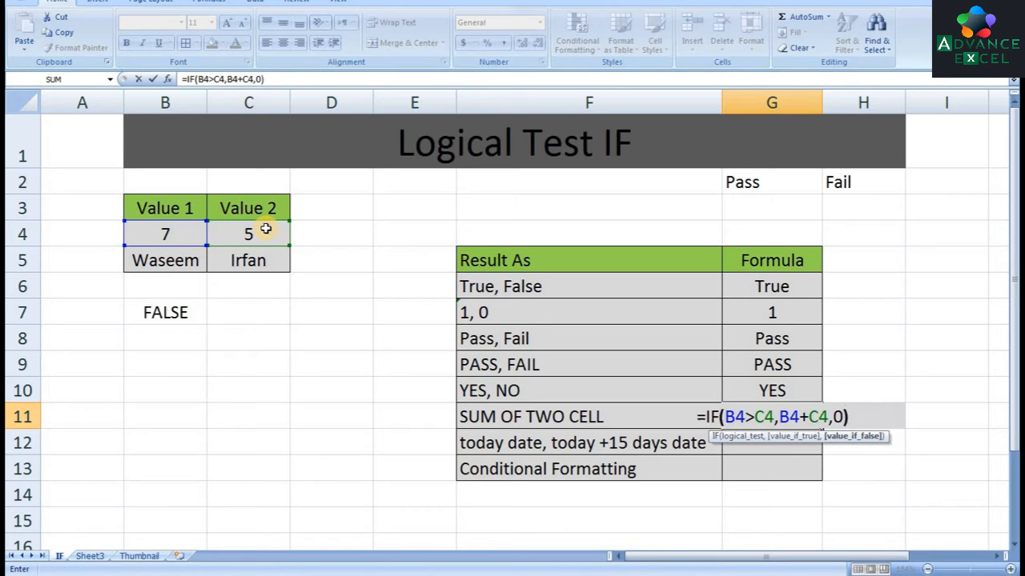
{"action": "key", "text": "Return"}
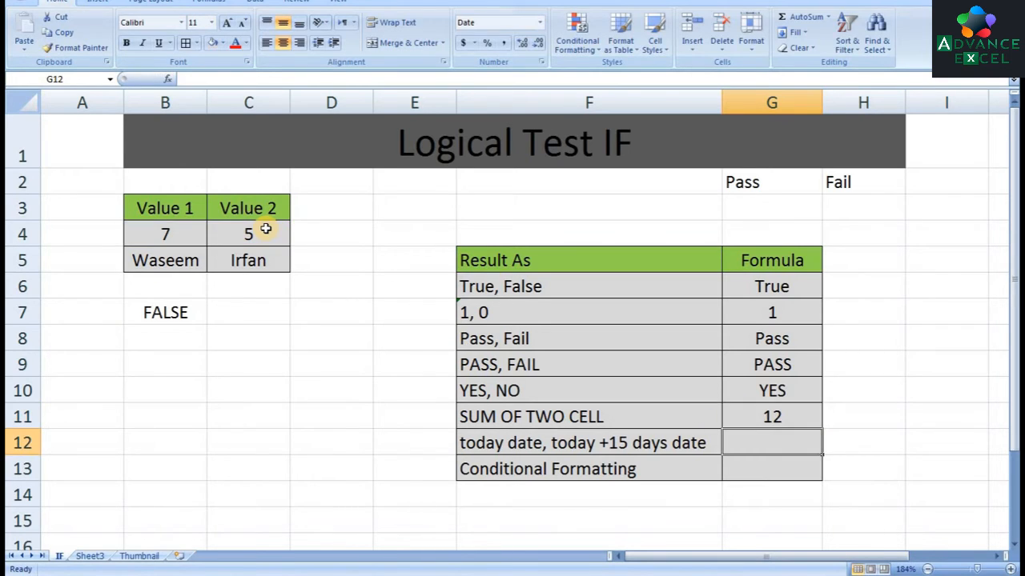
{"action": "key", "text": "Up"}
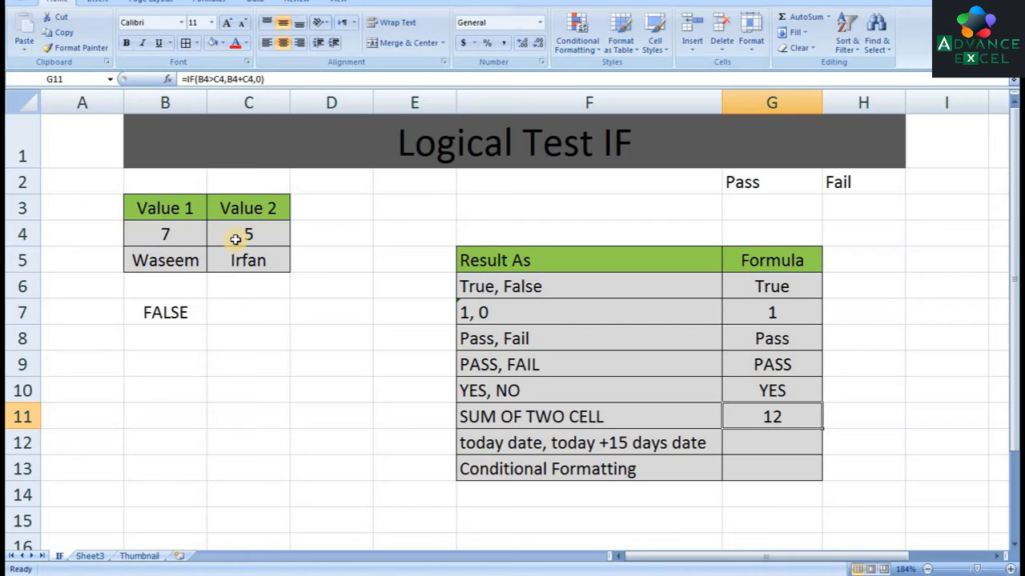
Enter =IF(B4>C4,TODAY(),TODAY()+15) in G12 for the today date, today +15 days date row
{"action": "left_click", "coordinate": [765, 443]}
{"action": "type", "text": "="}
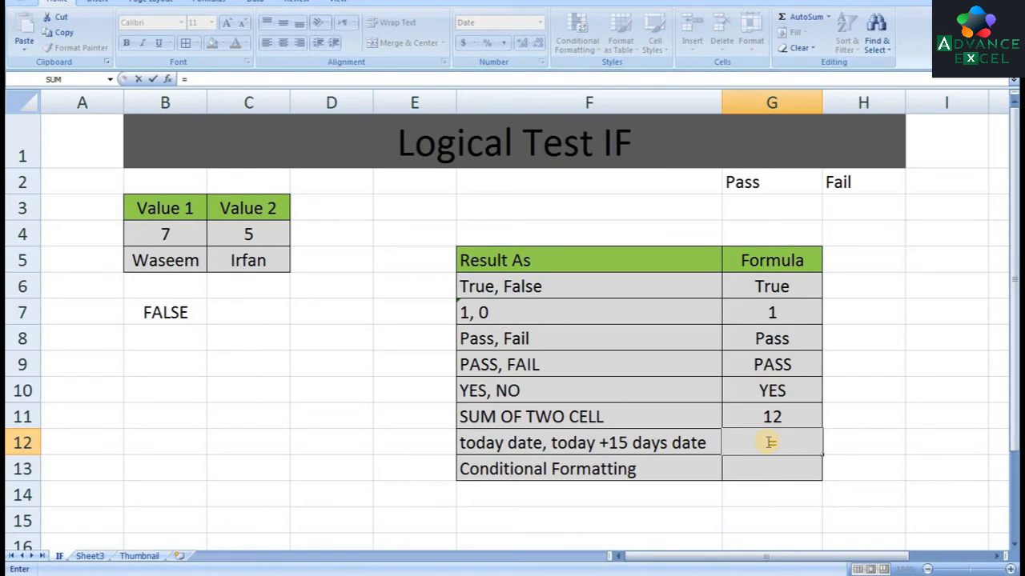
{"action": "type", "text": "if"}
{"action": "key", "text": "Tab"}
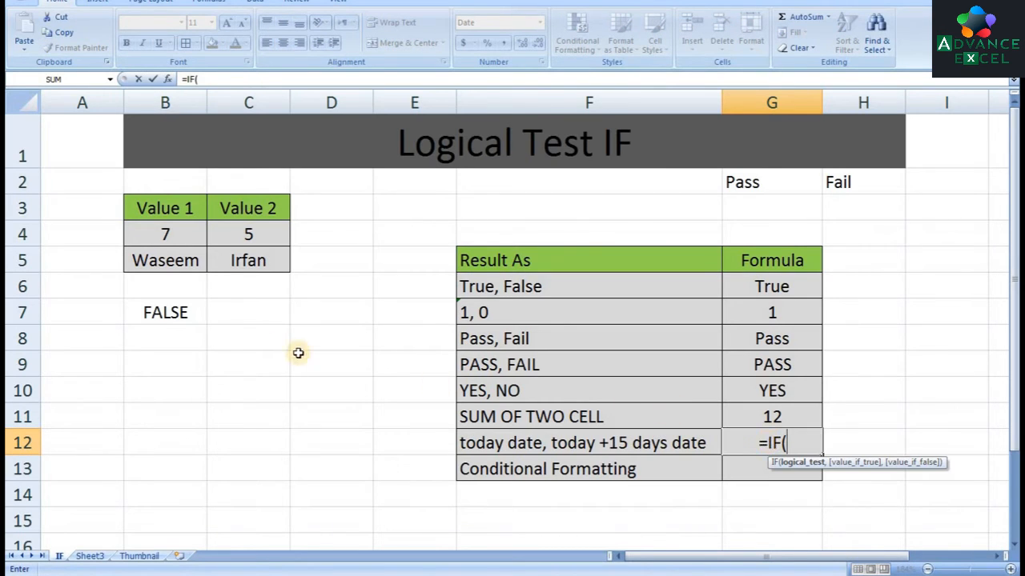
{"action": "left_click", "coordinate": [192, 230]}
{"action": "type", "text": ">"}
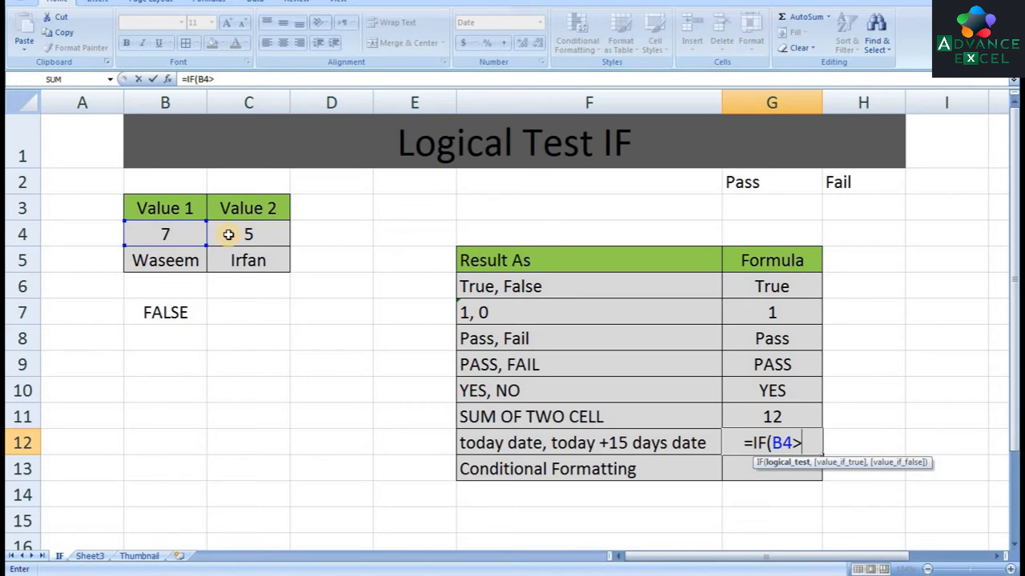
{"action": "left_click", "coordinate": [228, 233]}
{"action": "type", "text": ","}
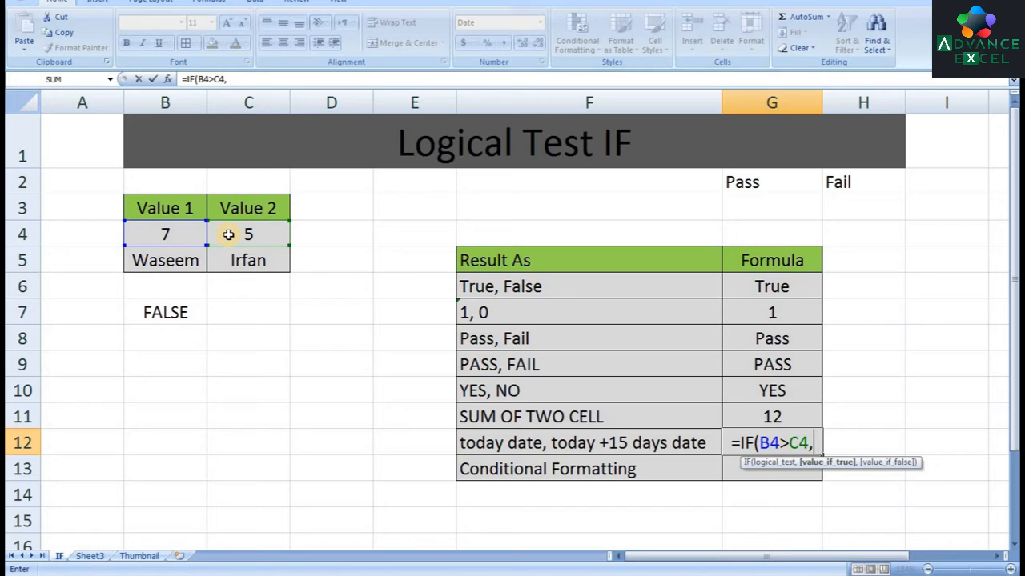
{"action": "type", "text": "tod"}
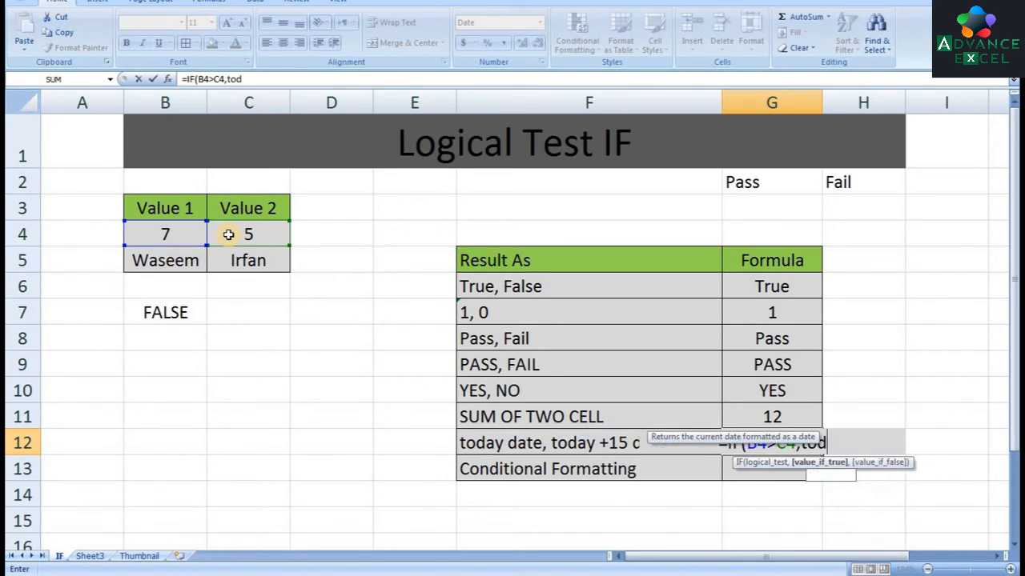
{"action": "type", "text": "ay()"}
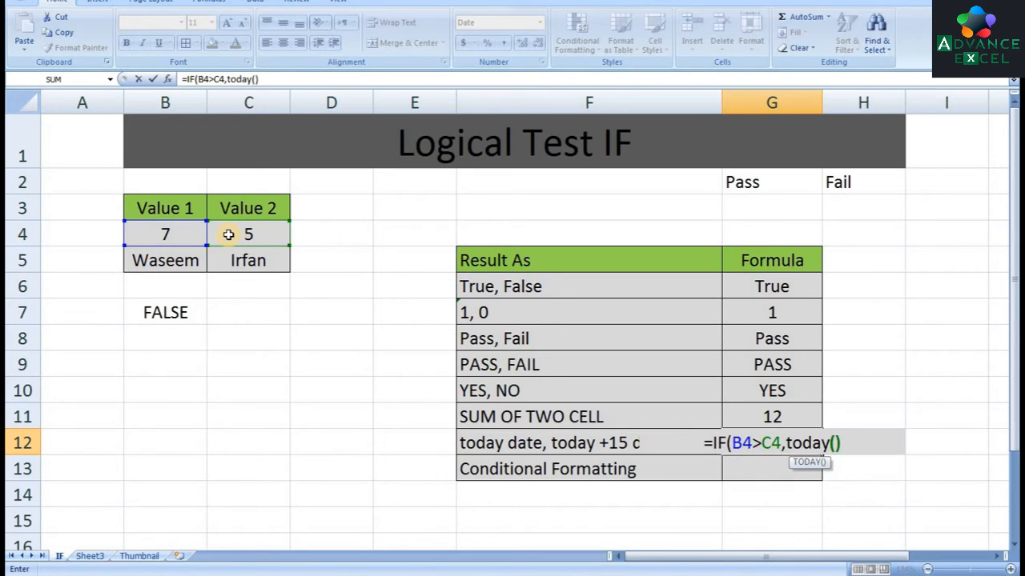
{"action": "type", "text": ","}
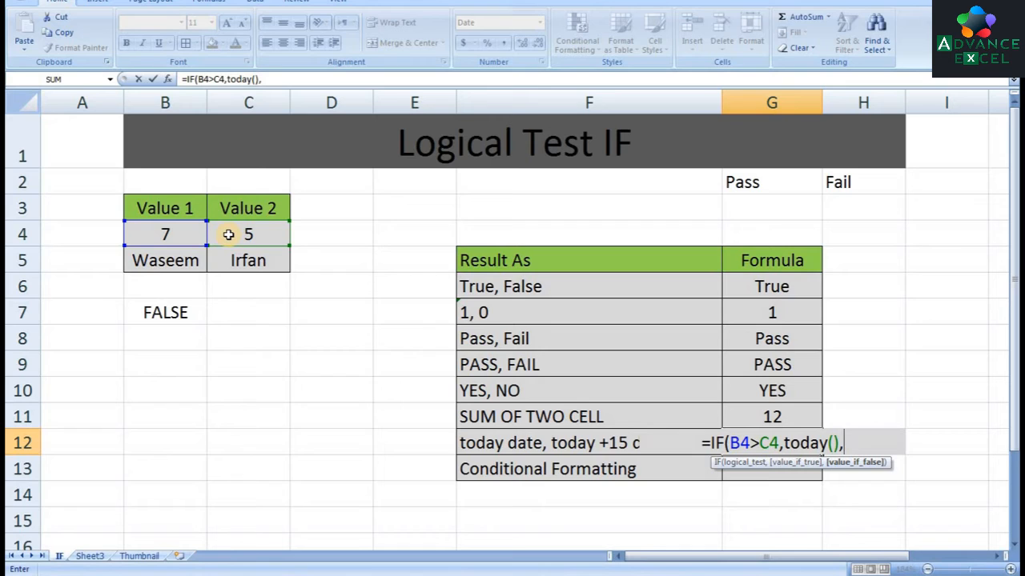
{"action": "type", "text": "toda"}
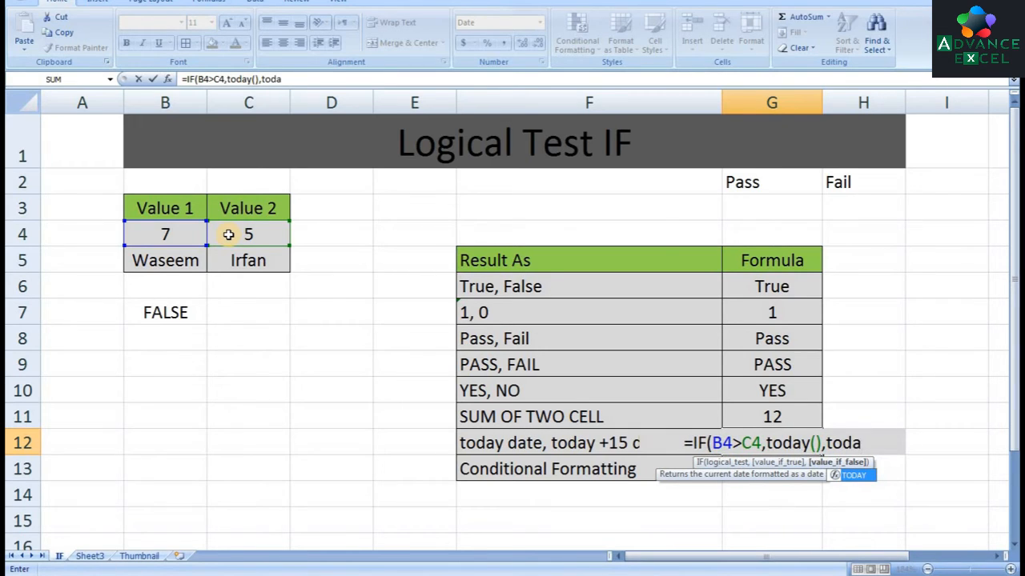
{"action": "key", "text": "Tab"}
{"action": "type", "text": ")"}
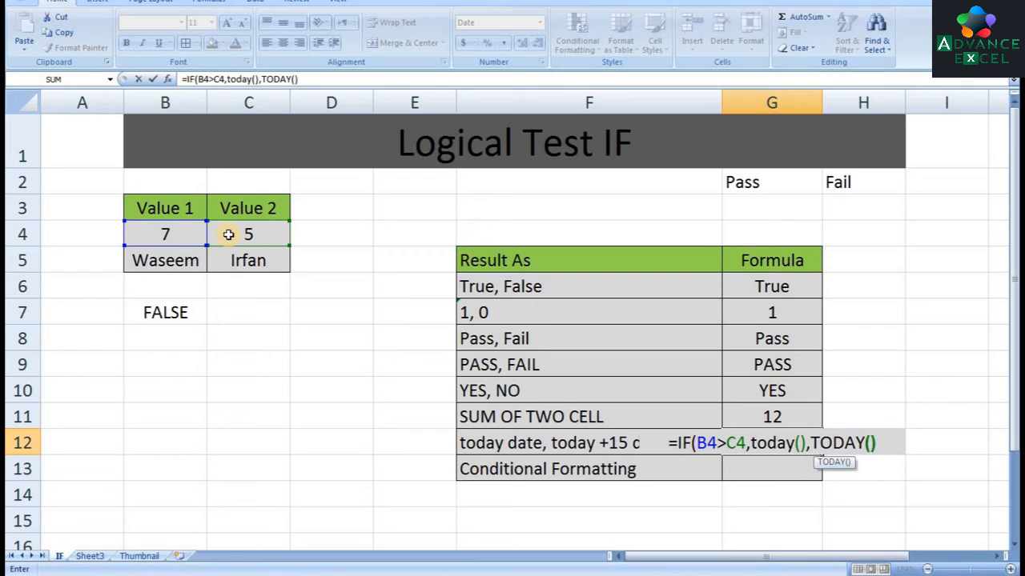
{"action": "type", "text": "+15"}
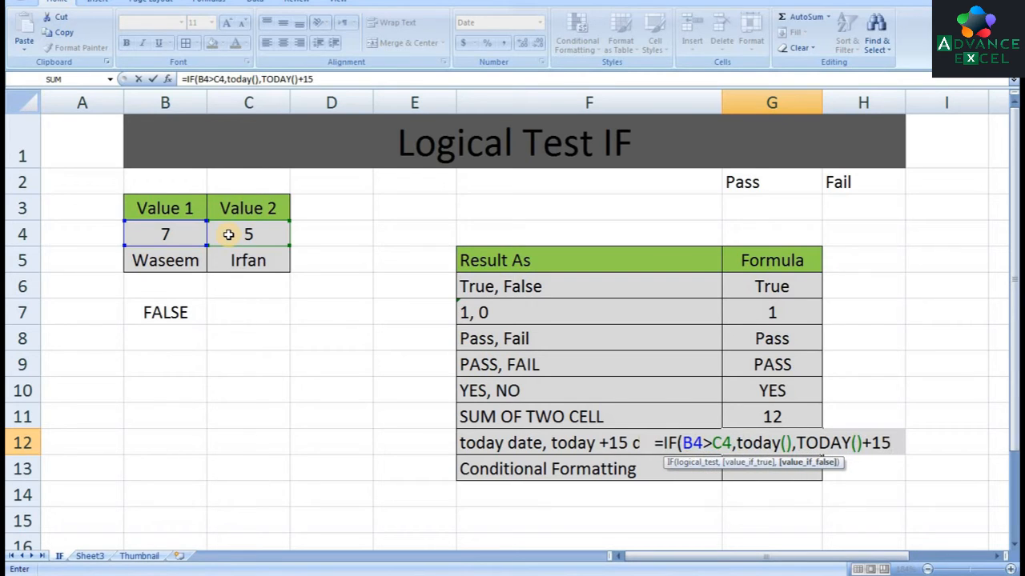
{"action": "type", "text": ")"}
{"action": "key", "text": "Return"}
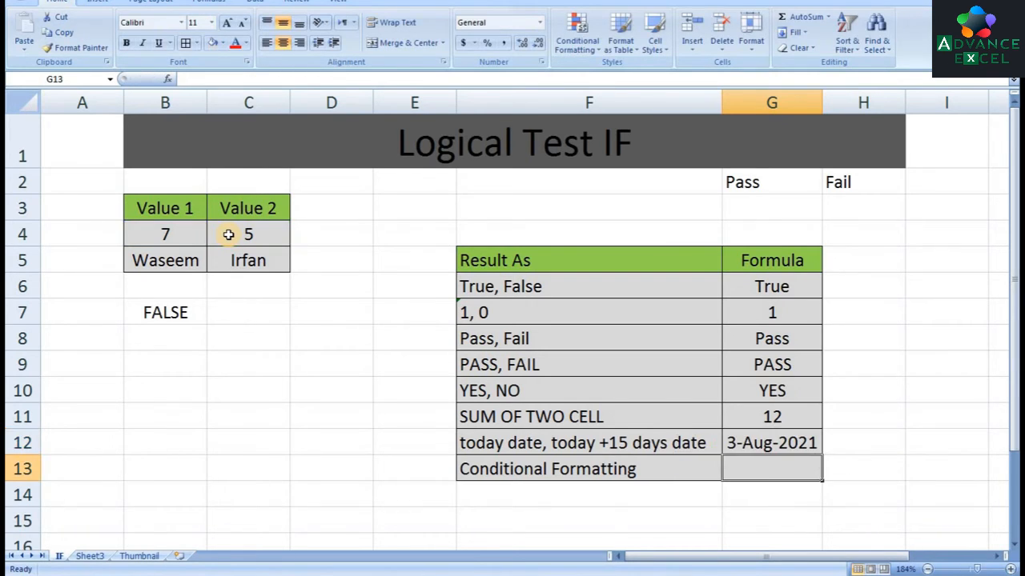
{"action": "key", "text": "Up"}
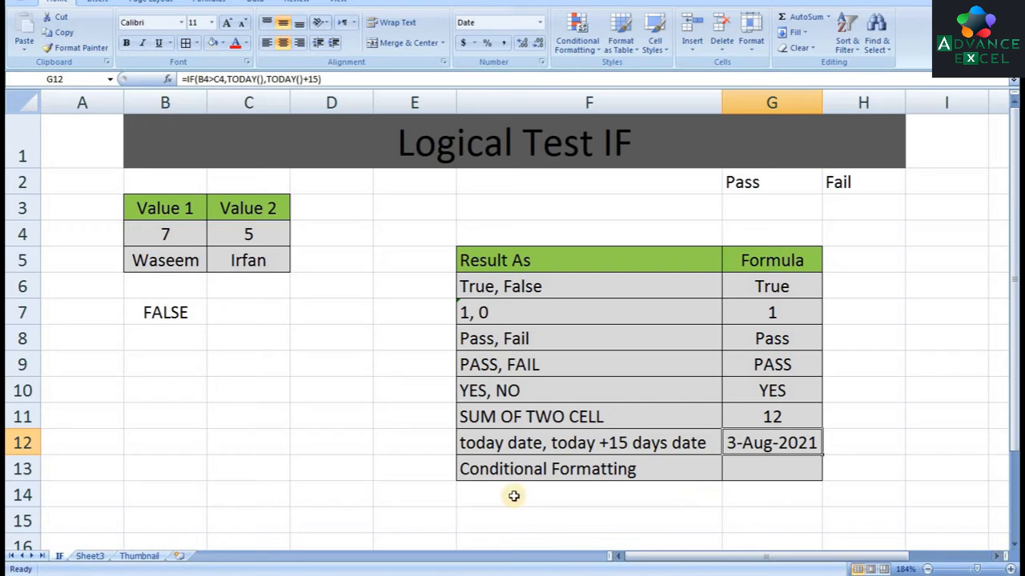
Add a Text That Contains conditional formatting rule to G13 that gives cells containing "True" a custom green fill
{"action": "left_click", "coordinate": [752, 471]}
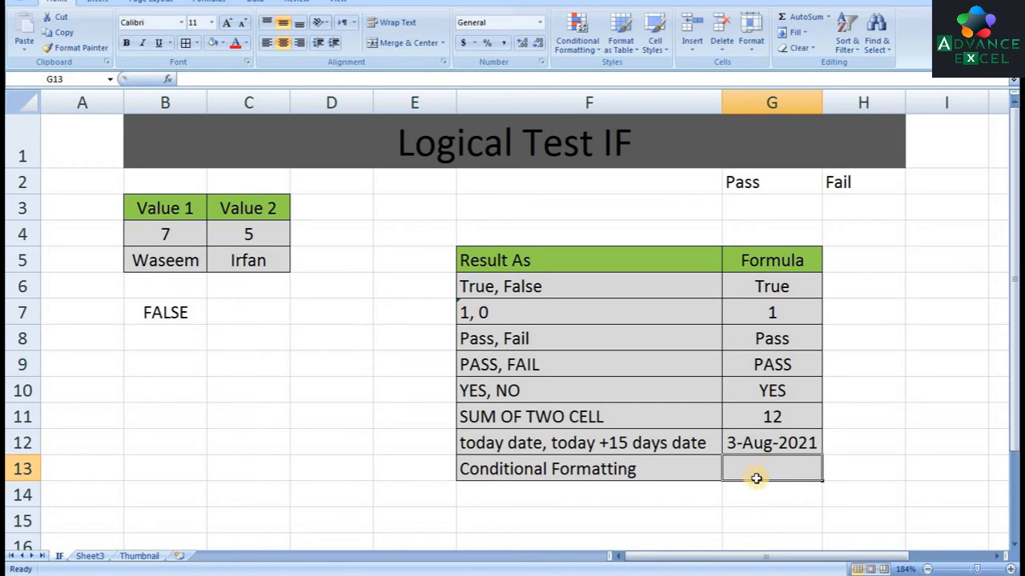
{"action": "left_click", "coordinate": [573, 50]}
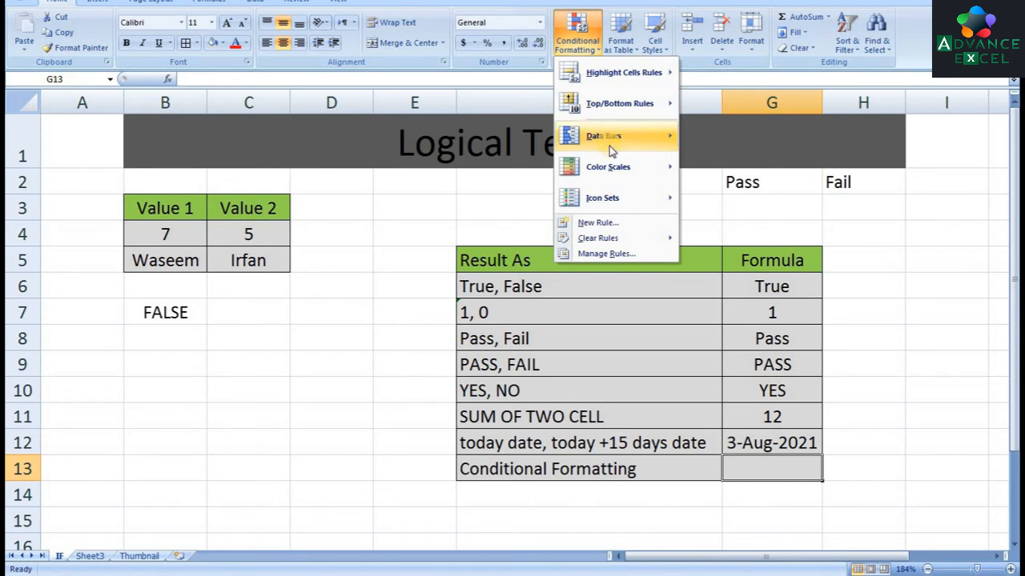
{"action": "mouse_move", "coordinate": [645, 74]}
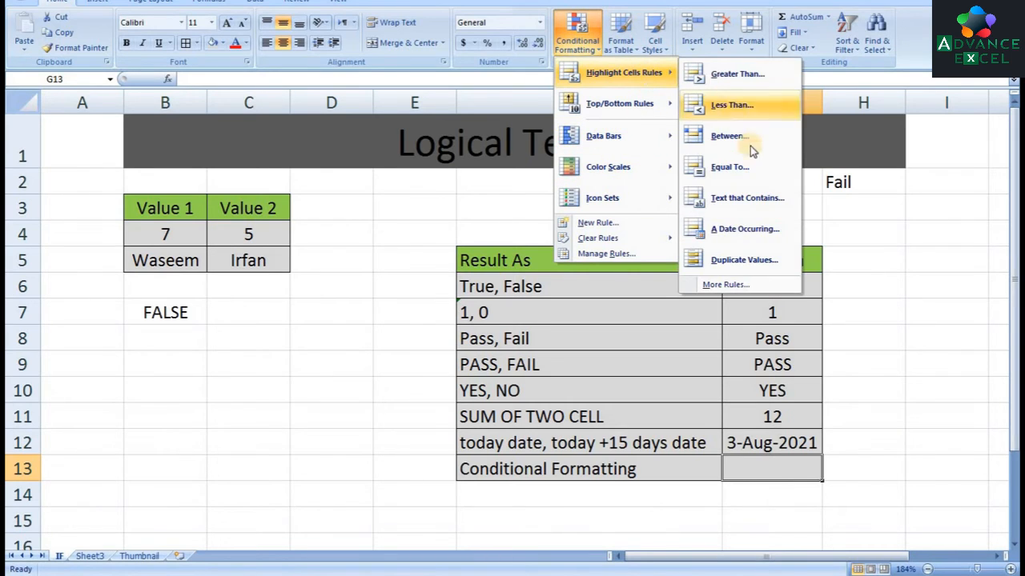
{"action": "left_click", "coordinate": [749, 200]}
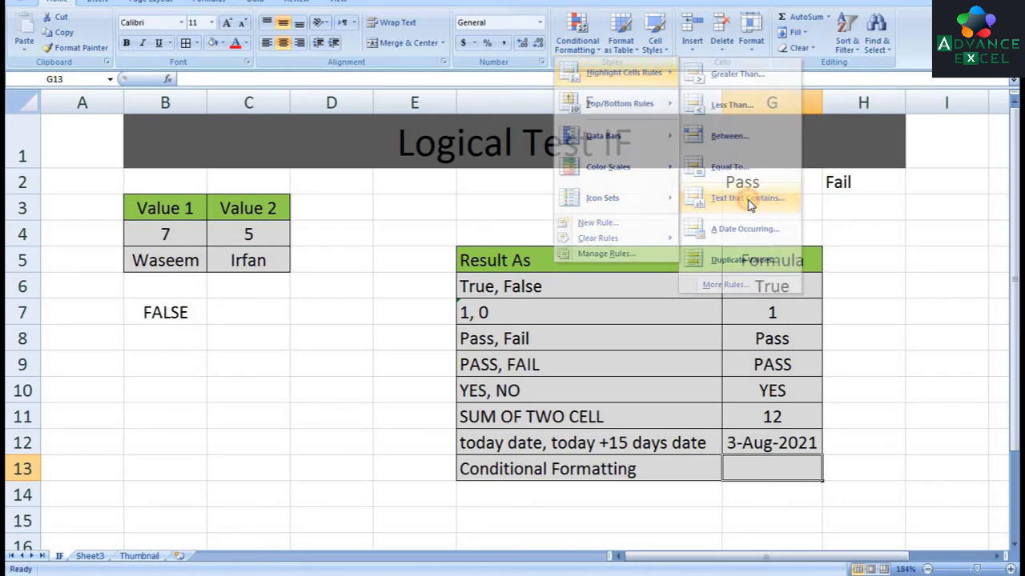
{"action": "type", "text": "True"}
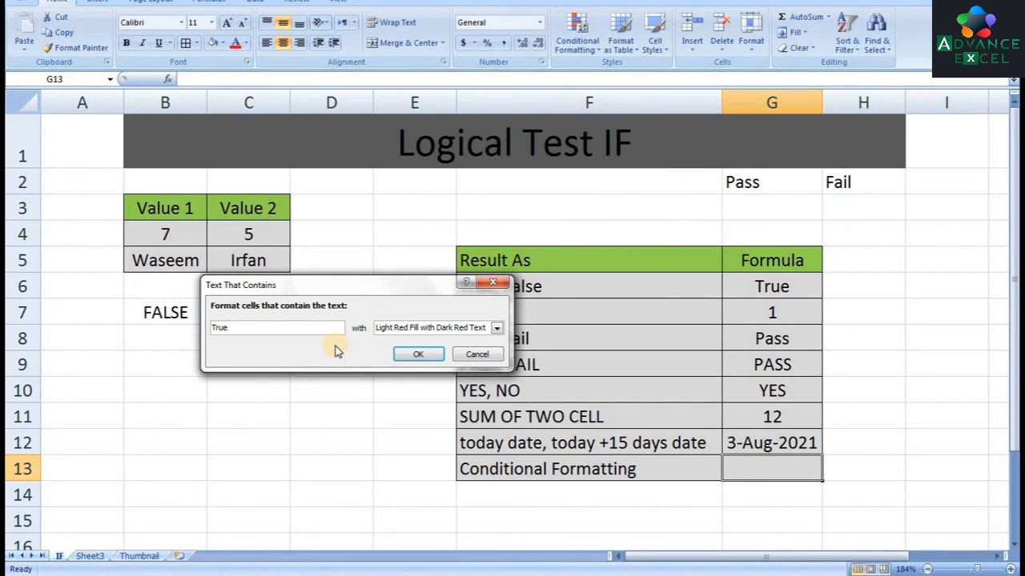
{"action": "left_click", "coordinate": [497, 327]}
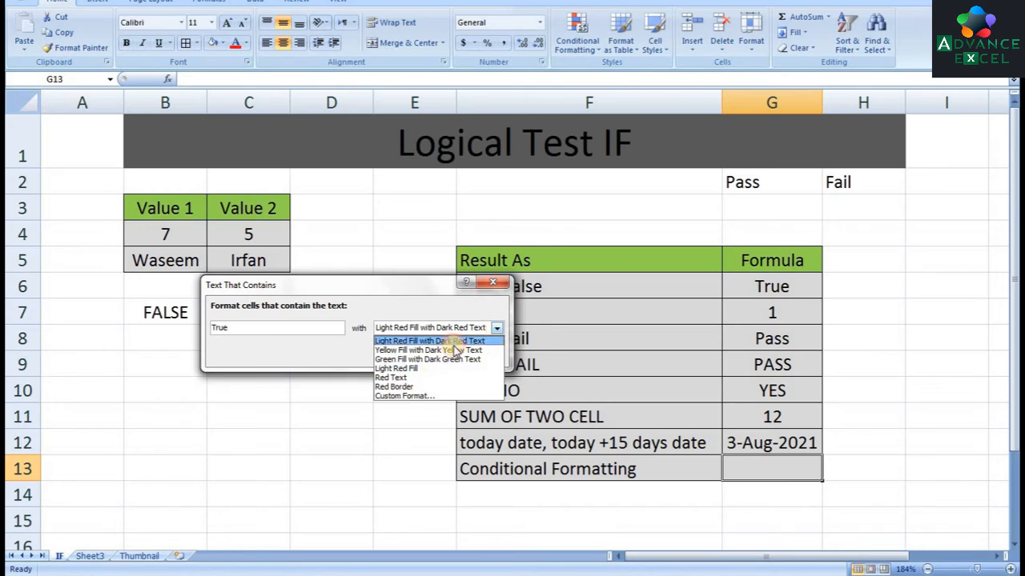
{"action": "left_click", "coordinate": [403, 396]}
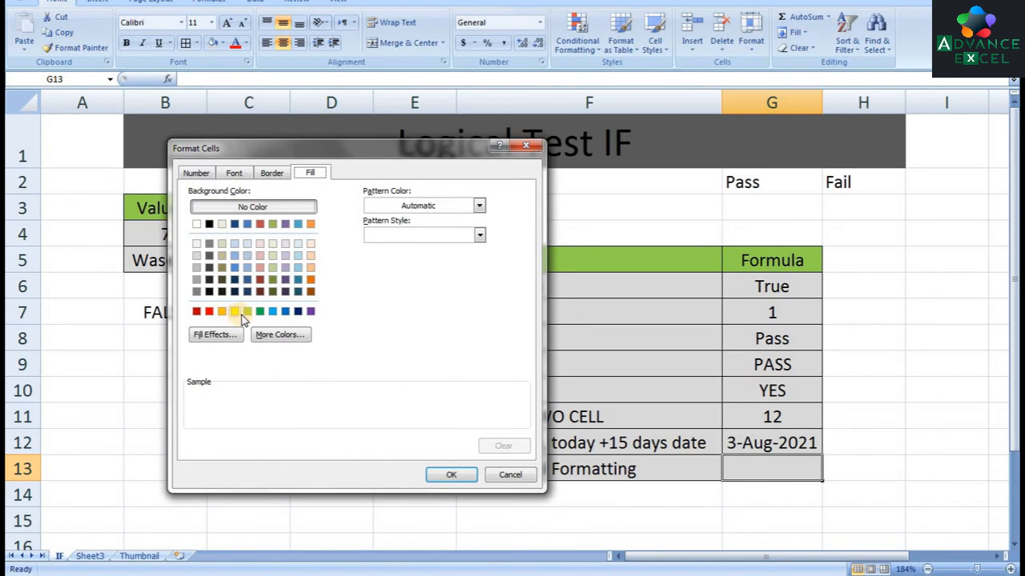
{"action": "left_click", "coordinate": [247, 313]}
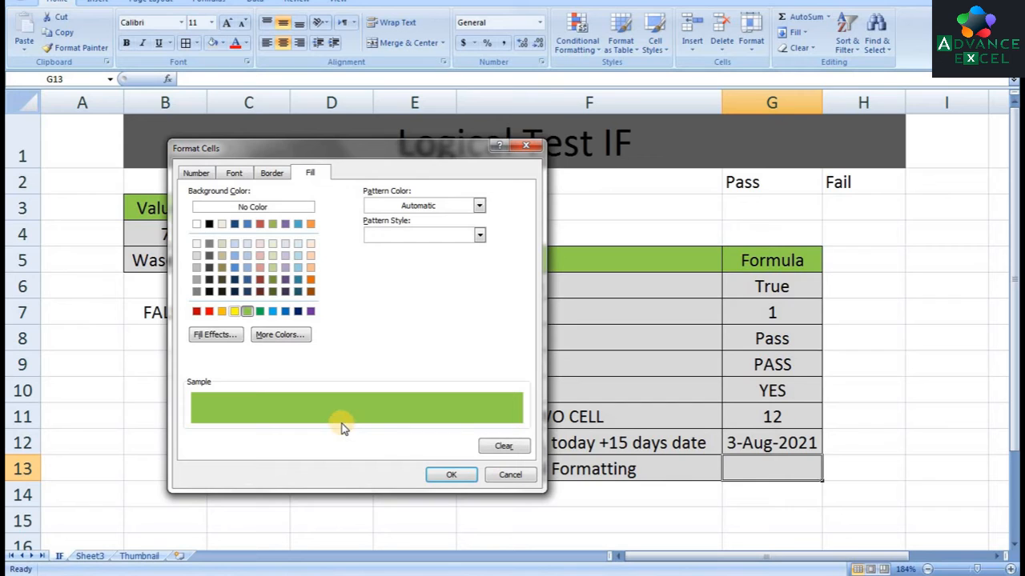
{"action": "left_click", "coordinate": [451, 475]}
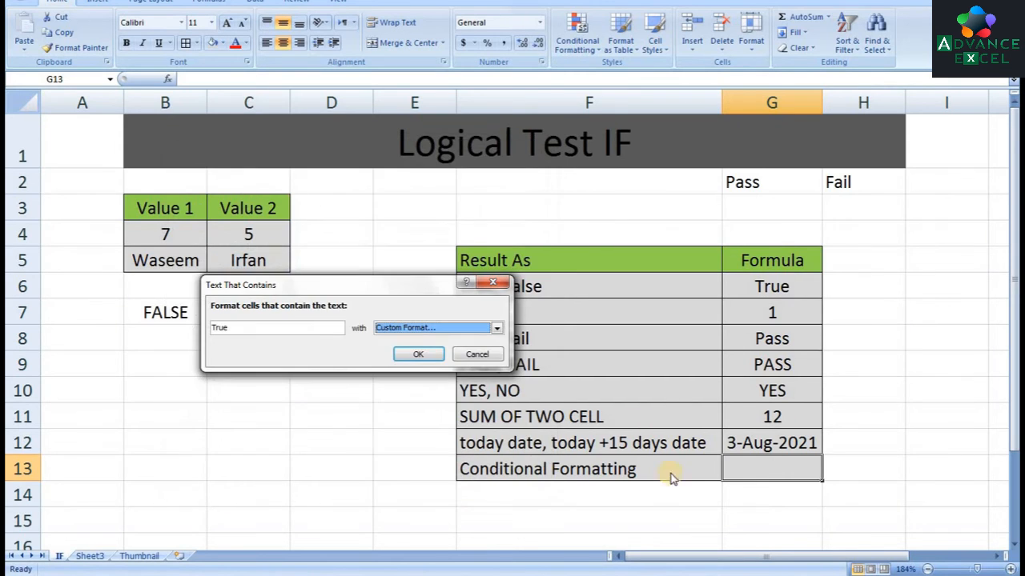
{"action": "left_click", "coordinate": [402, 357]}
Add a second Text That Contains rule to G13 that gives cells containing "False" a custom red fill
{"action": "left_click", "coordinate": [577, 36]}
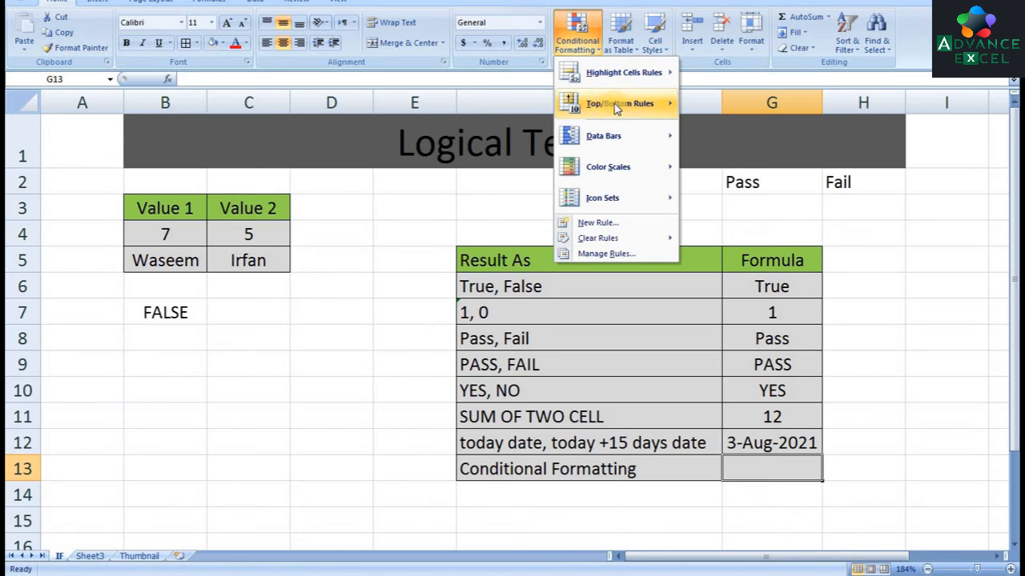
{"action": "mouse_move", "coordinate": [620, 72]}
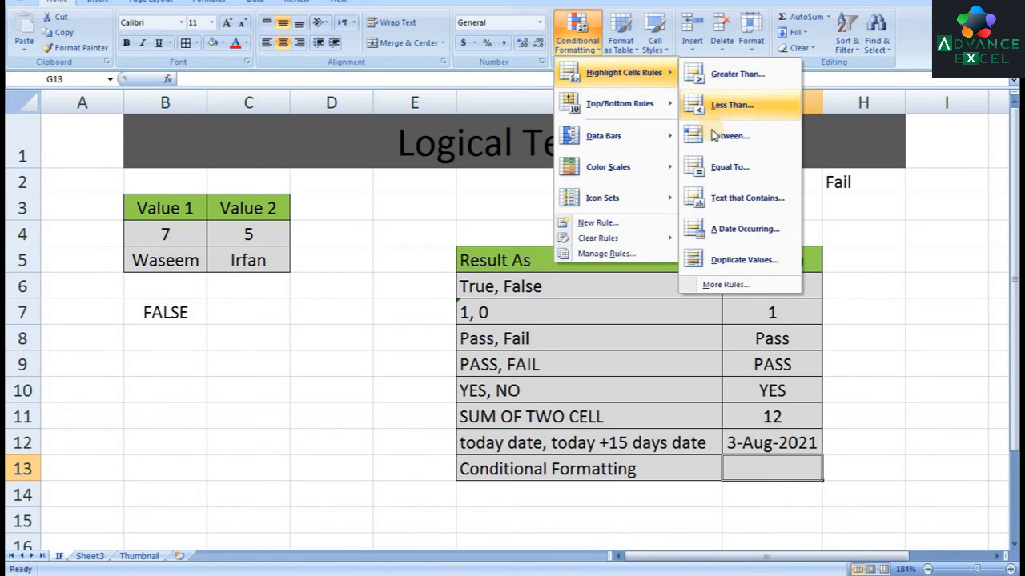
{"action": "left_click", "coordinate": [723, 205]}
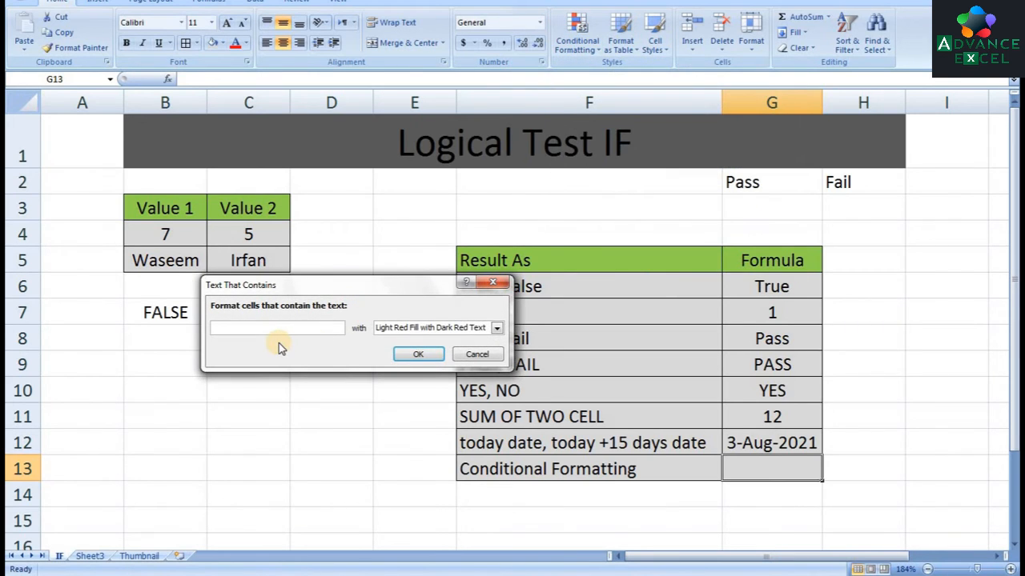
{"action": "type", "text": "False"}
{"action": "left_click", "coordinate": [498, 331]}
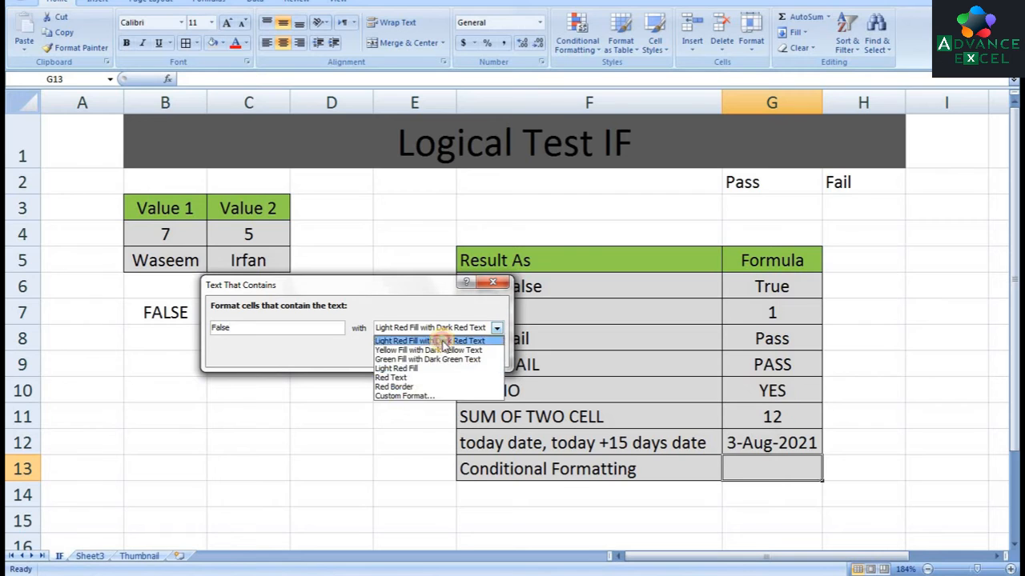
{"action": "left_click", "coordinate": [398, 395]}
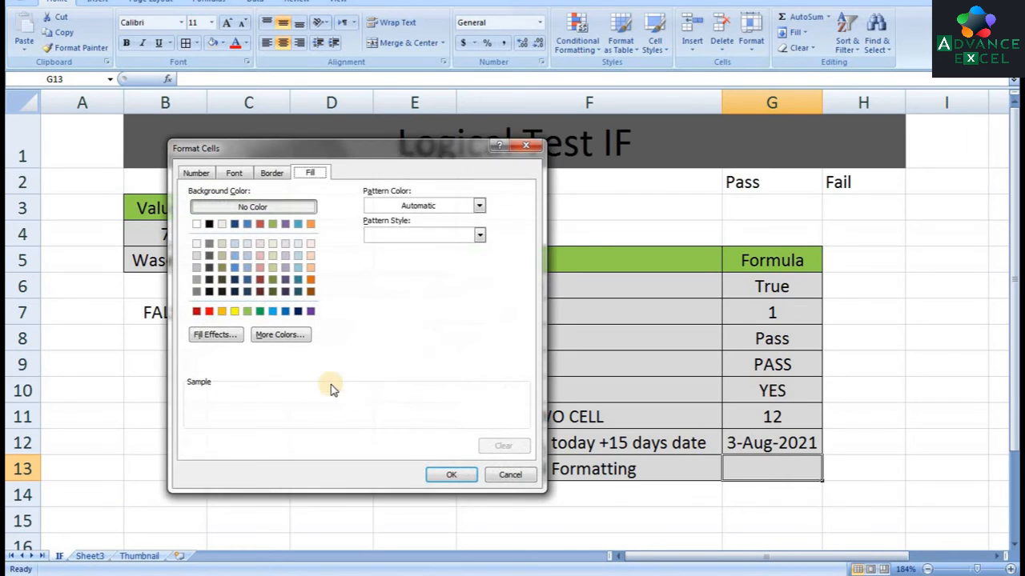
{"action": "left_click", "coordinate": [209, 311]}
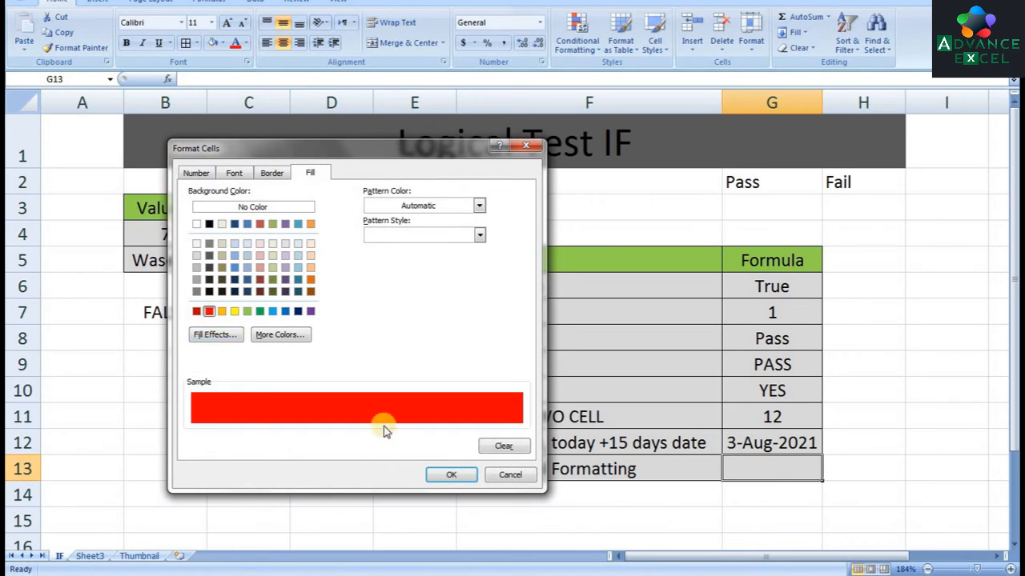
{"action": "left_click", "coordinate": [440, 477]}
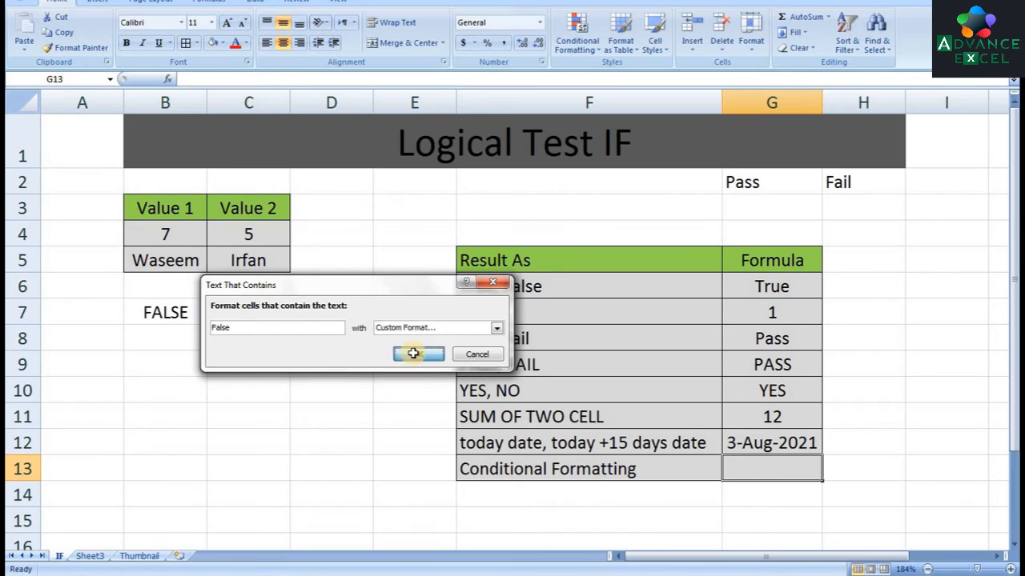
{"action": "left_click", "coordinate": [417, 354]}
Enter =IF(B4>C4,"True","False") in G13 for the Conditional Formatting row
{"action": "type", "text": "=if"}
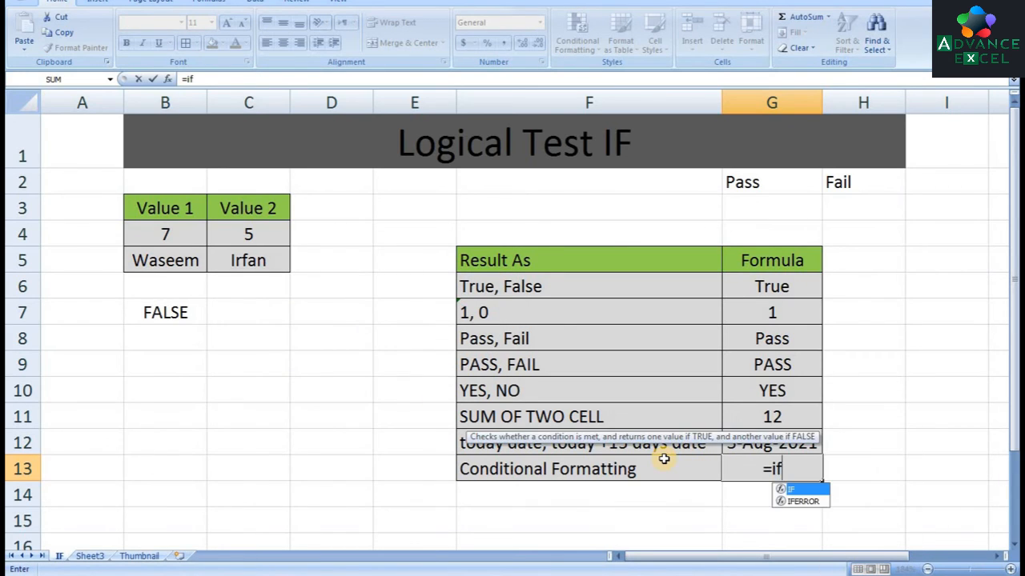
{"action": "key", "text": "Tab"}
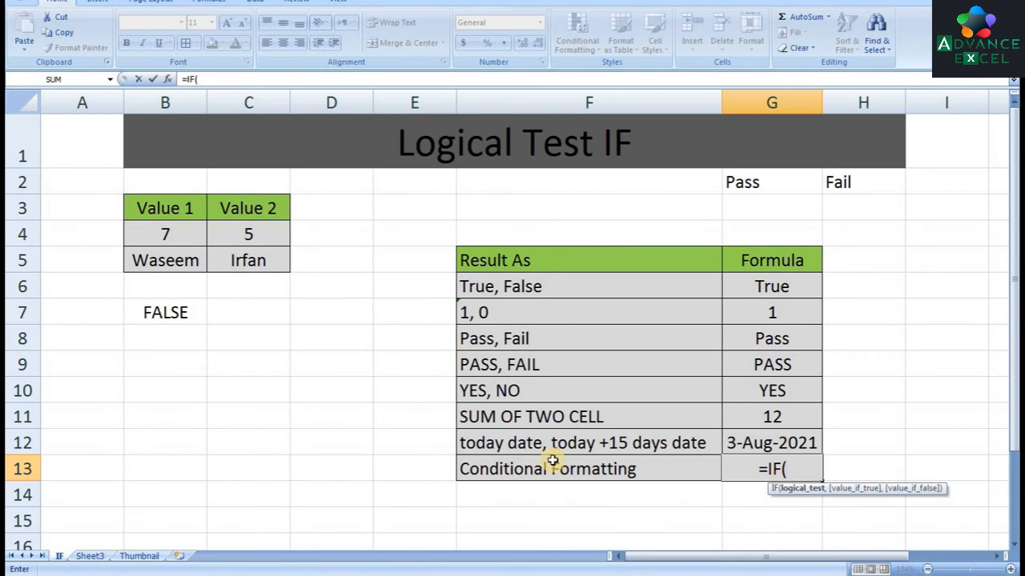
{"action": "left_click", "coordinate": [185, 228]}
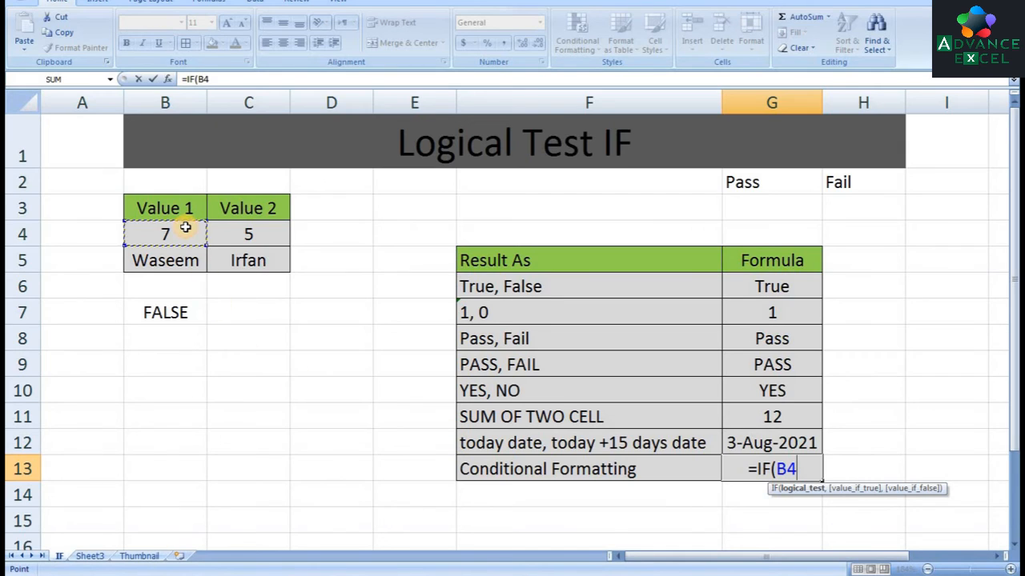
{"action": "type", "text": ">"}
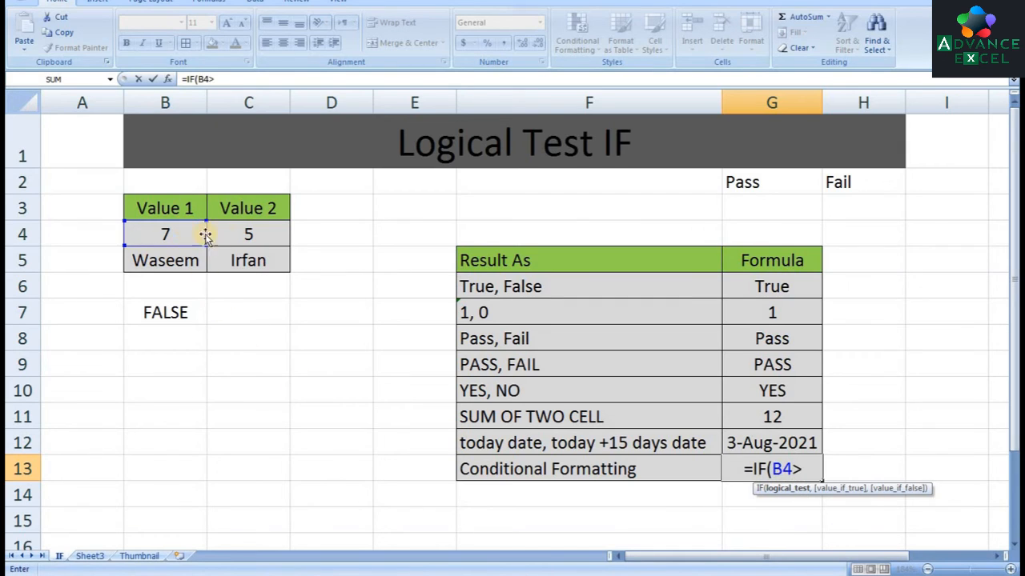
{"action": "left_click", "coordinate": [239, 234]}
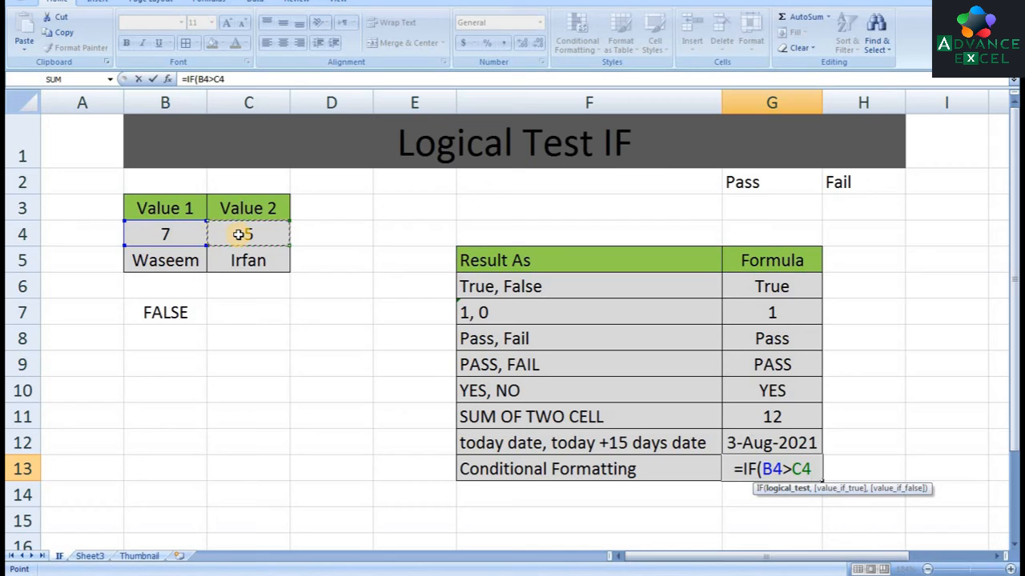
{"action": "type", "text": ",\"Tr"}
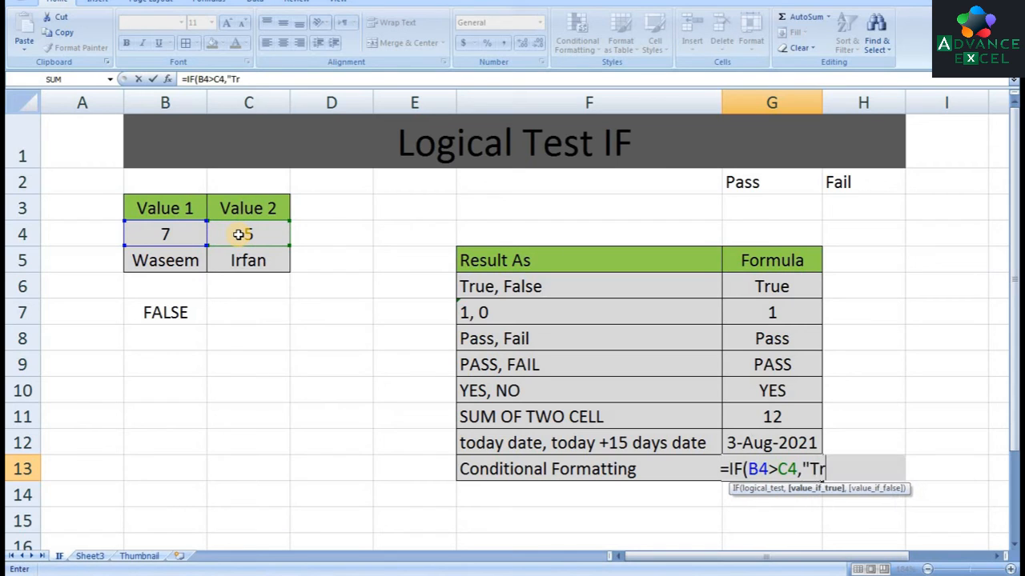
{"action": "type", "text": "ue\",F"}
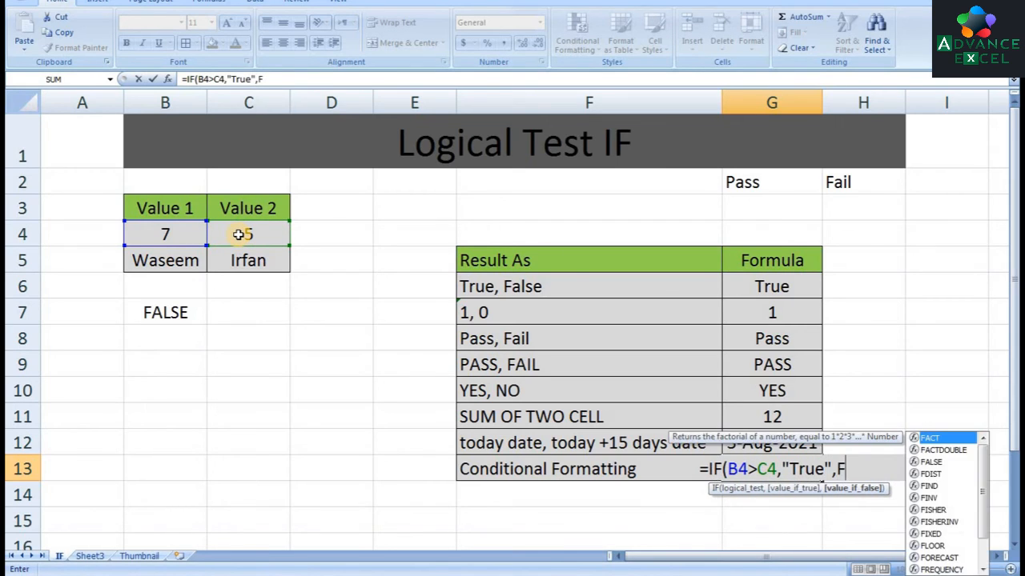
{"action": "key", "text": "BackSpace"}
{"action": "type", "text": "\"Fale"}
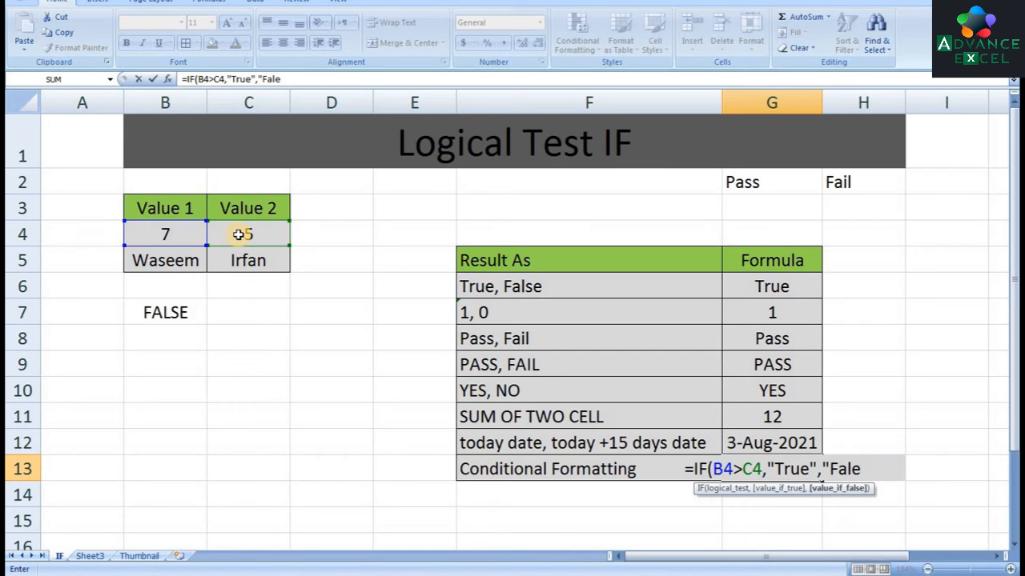
{"action": "key", "text": "BackSpace"}
{"action": "type", "text": "se\""}
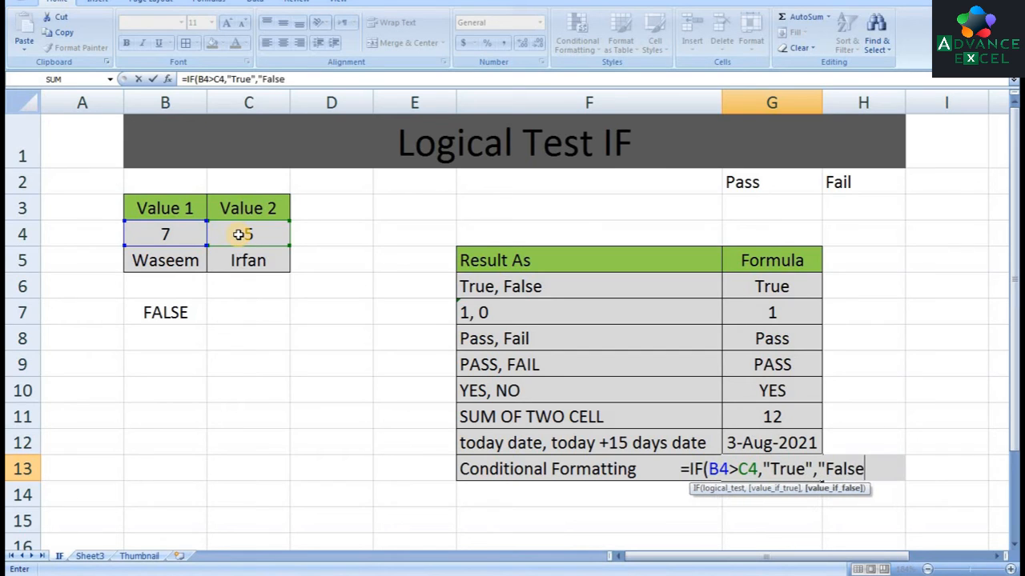
{"action": "type", "text": ")"}
{"action": "key", "text": "Return"}
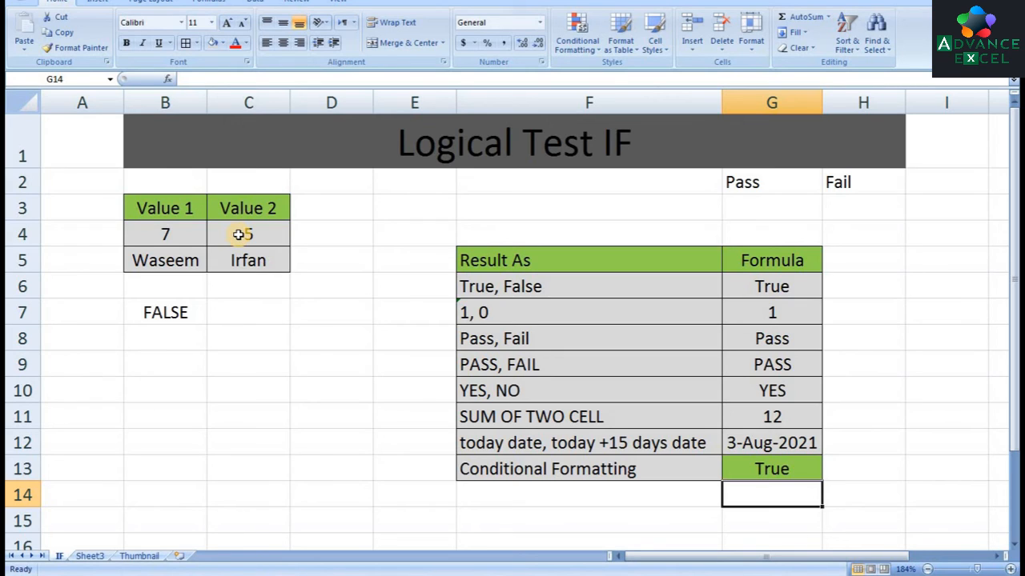
{"action": "key", "text": "Up"}
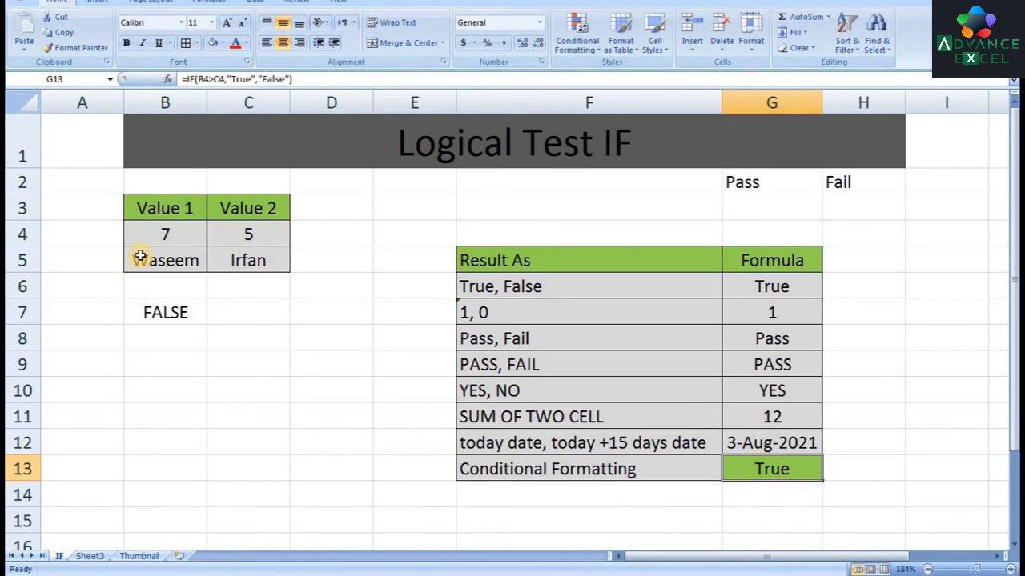
Set Value 1 in B4 to 4 to test the formulas' false results
{"action": "left_click", "coordinate": [183, 234]}
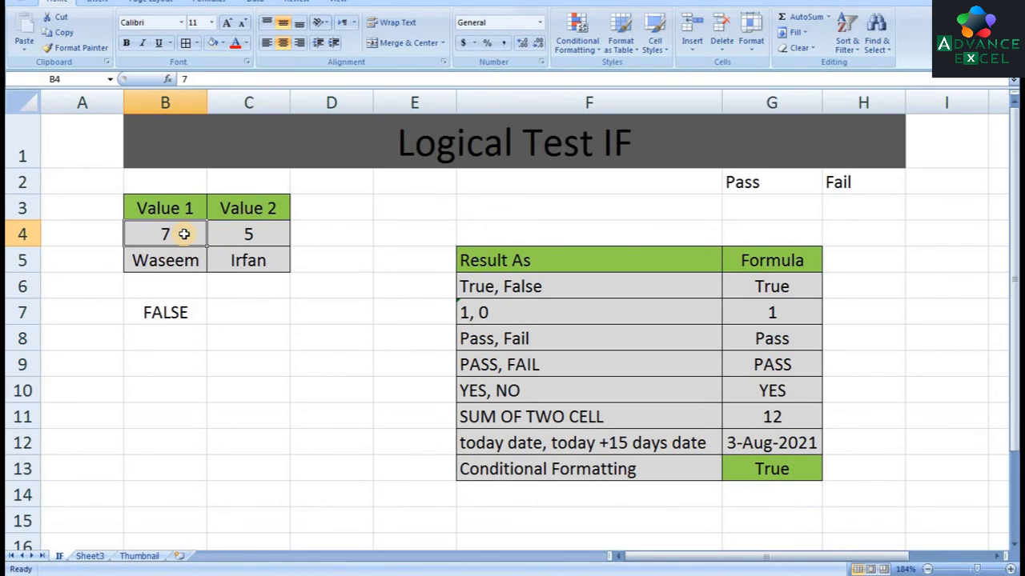
{"action": "type", "text": "4"}
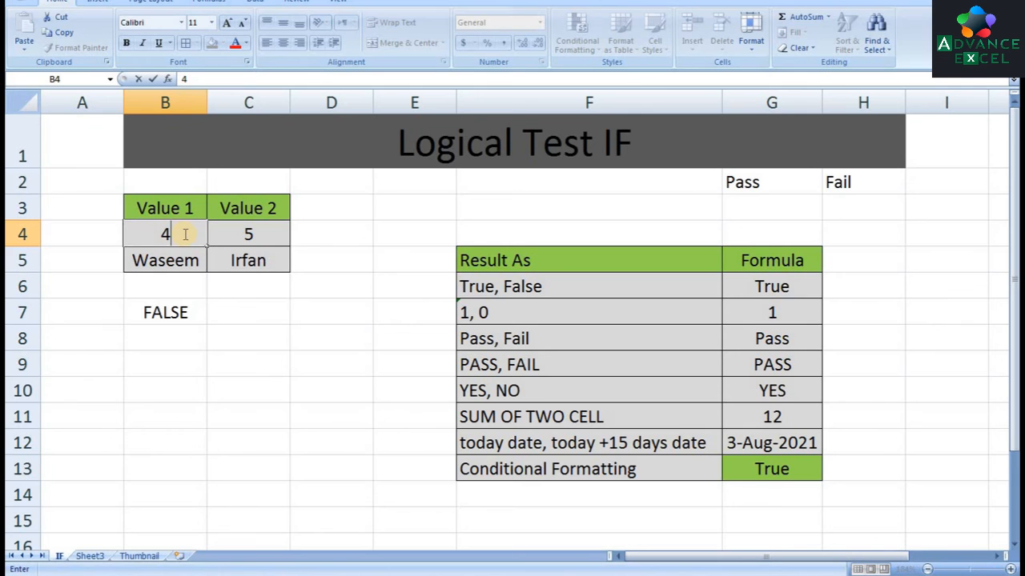
{"action": "key", "text": "Return"}
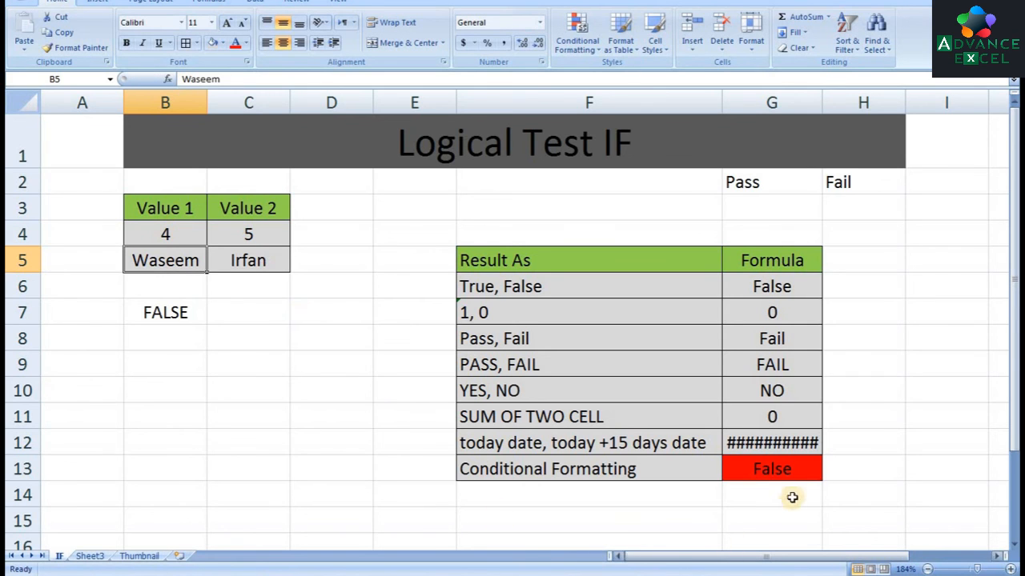
Widen column G slightly so that the full date in G12 fits
{"action": "left_click", "coordinate": [801, 472]}
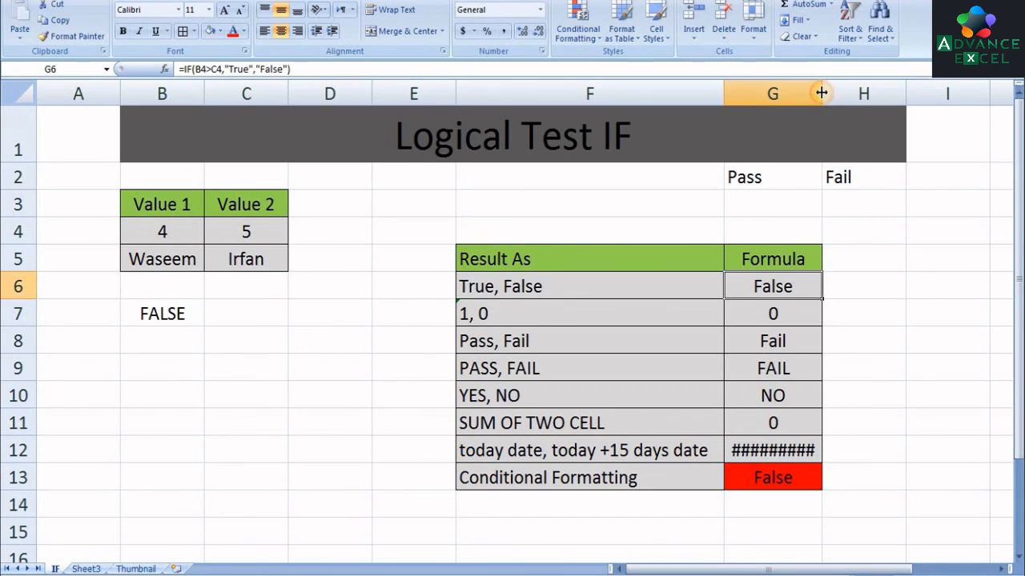
{"action": "left_click_drag", "start_coordinate": [821, 92], "coordinate": [833, 93]}
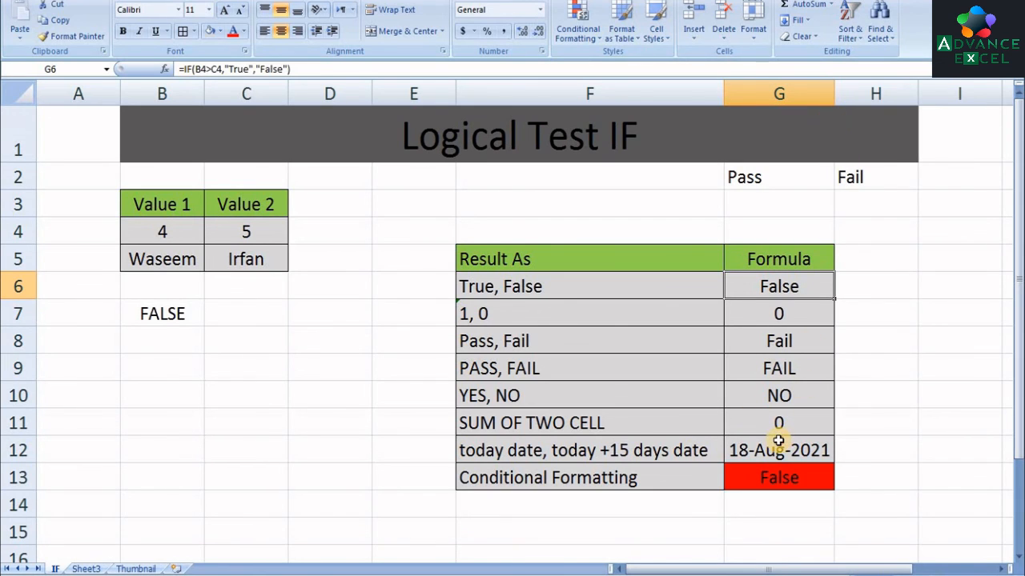
{"action": "left_click", "coordinate": [778, 440]}
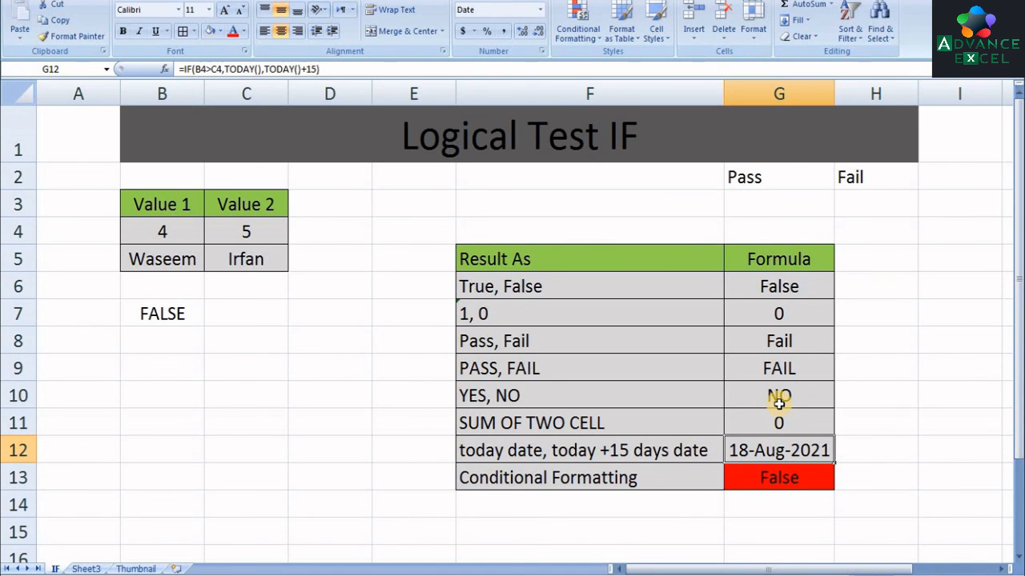
Switch to the Advance Excel channel on YouTube in the browser and subscribe to it with All notifications
{"action": "left_click", "coordinate": [272, 575]}
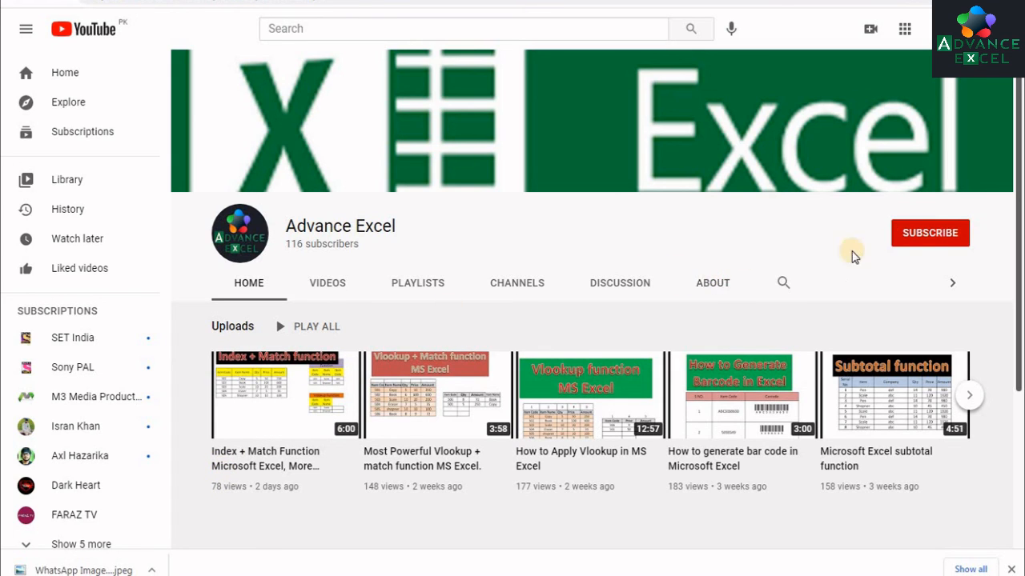
{"action": "left_click", "coordinate": [934, 232]}
{"action": "left_click", "coordinate": [954, 232]}
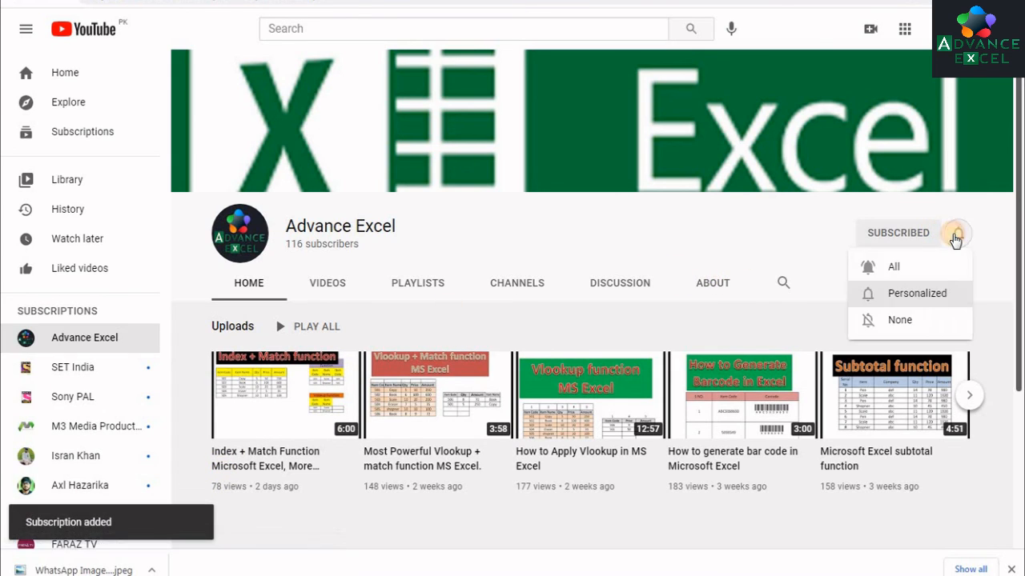
{"action": "left_click", "coordinate": [893, 270]}
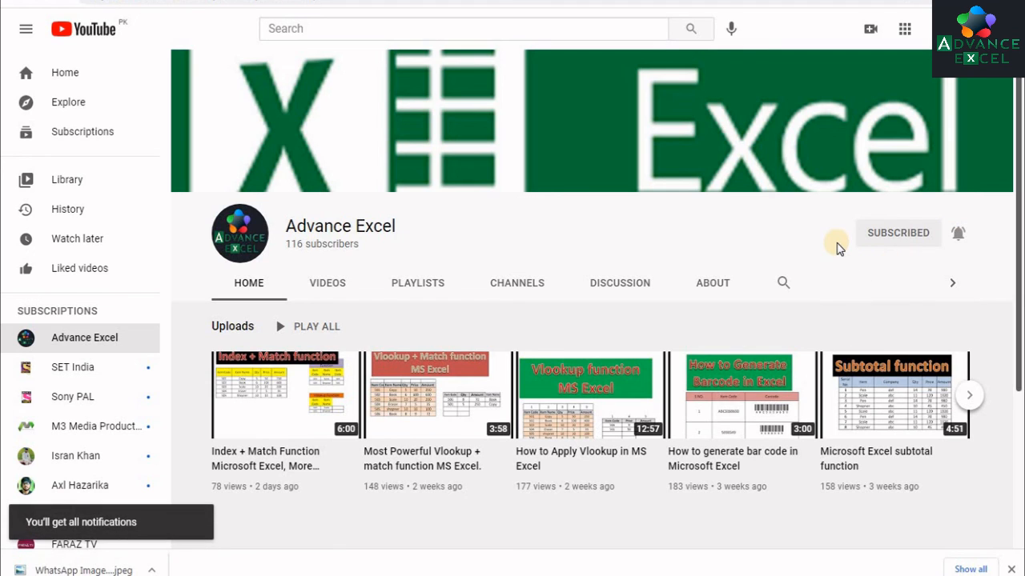